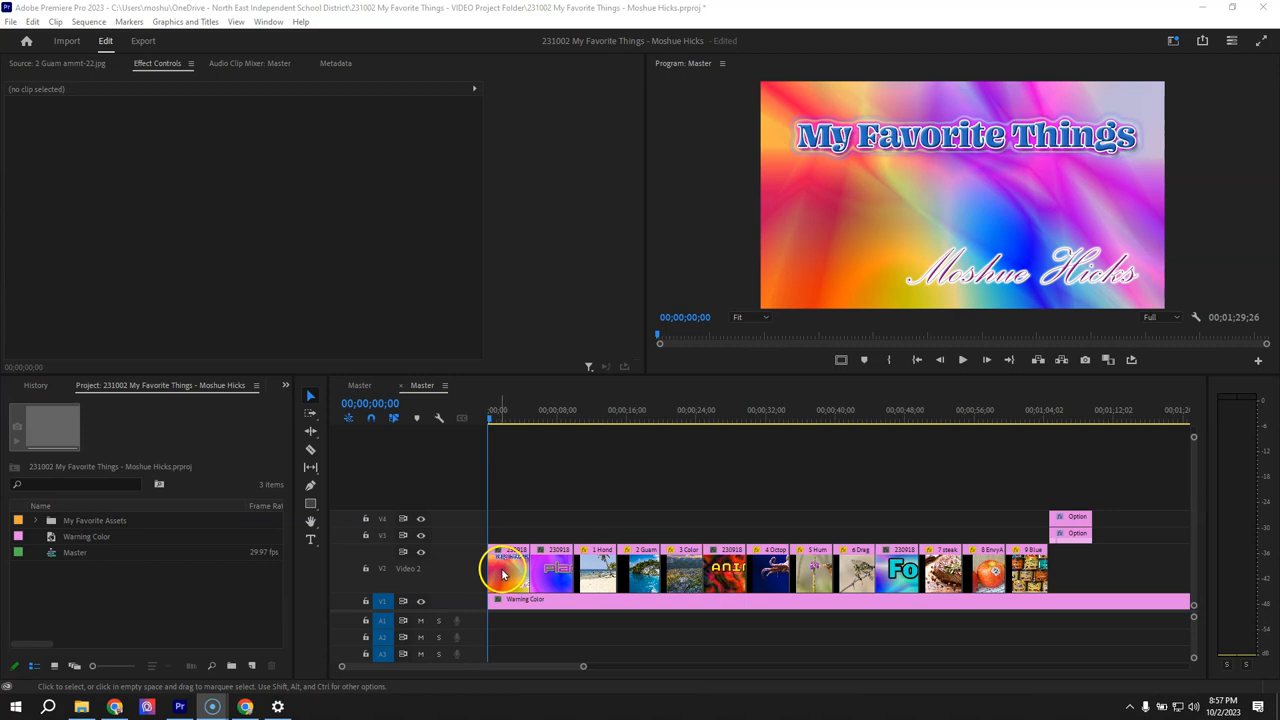
- In File Explorer, copy the 230920 Titles for My Favorite Things PSD from the 230815 My Favorite Things - Project Folder
left_click(84, 707)
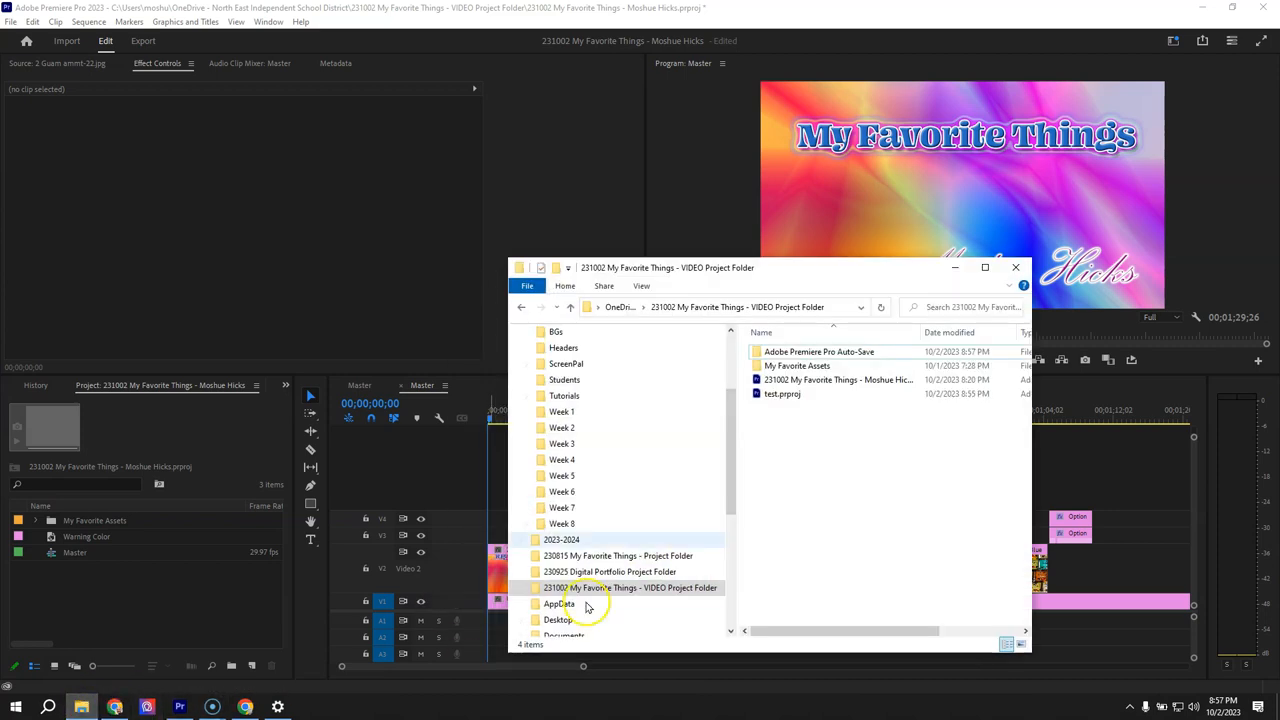
left_click_drag(737, 429, 732, 362)
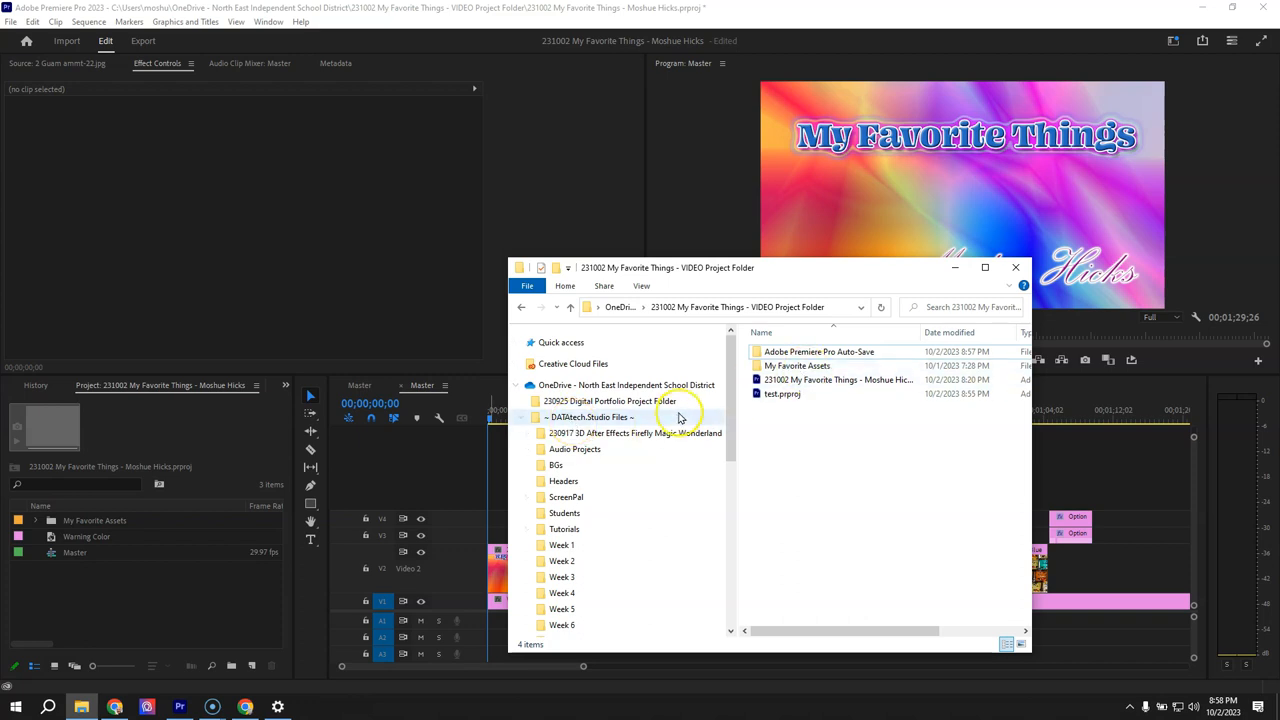
left_click(520, 417)
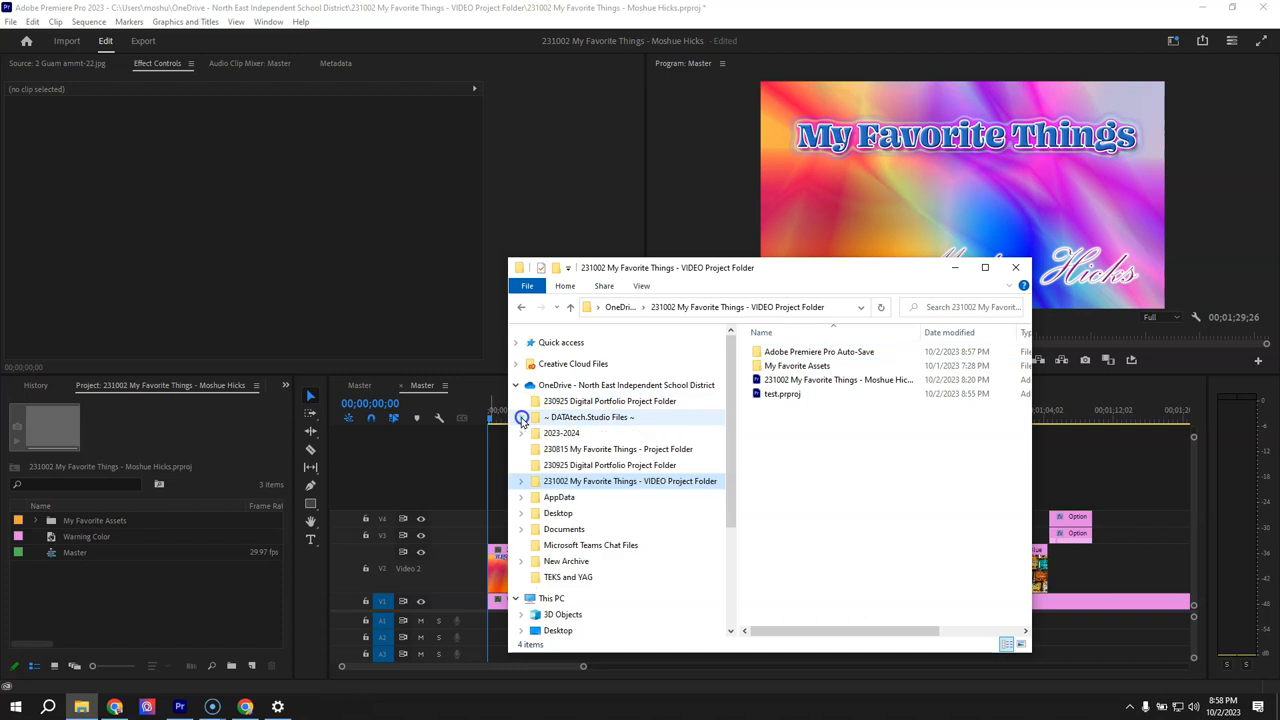
left_click(620, 449)
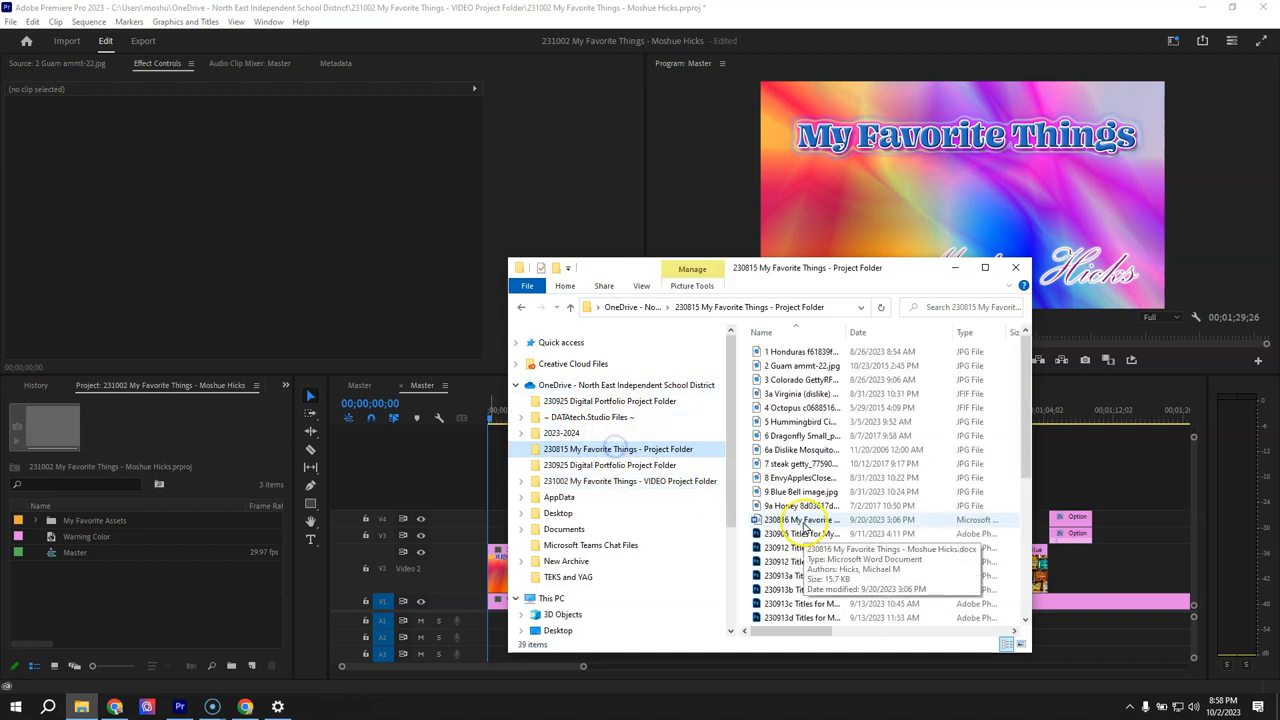
scroll(848, 477, "down", 3)
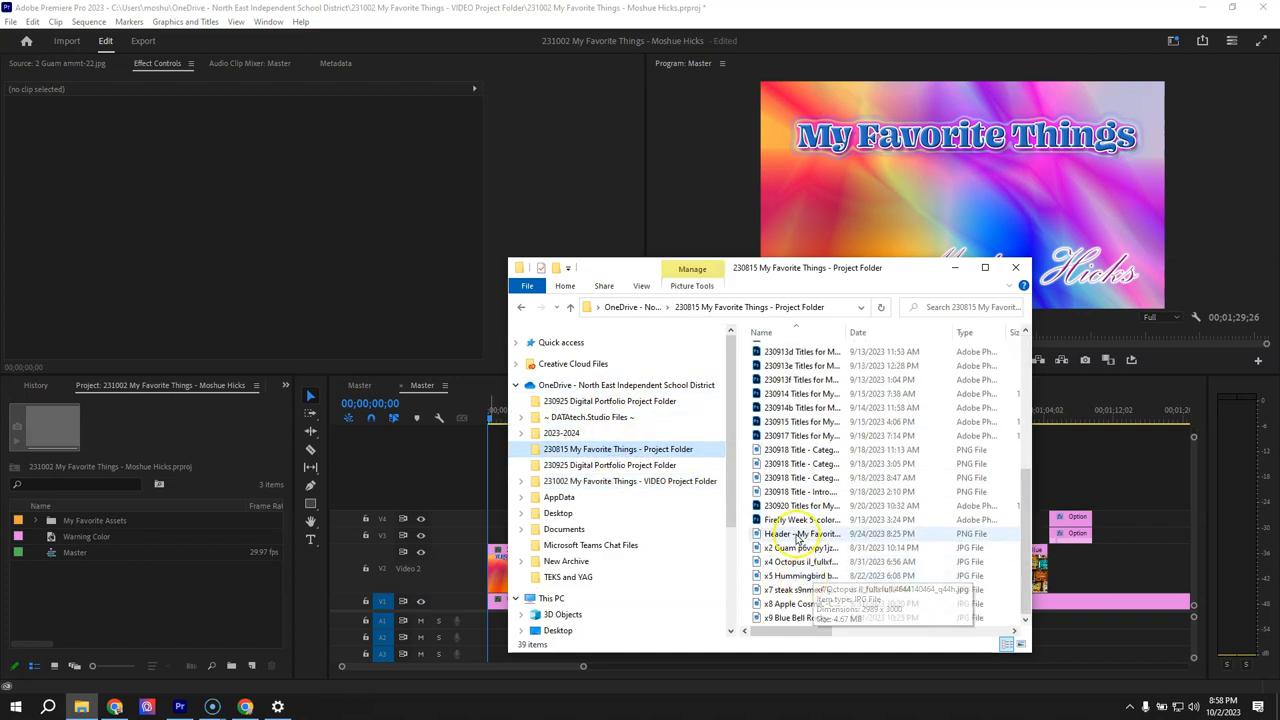
left_click(800, 507)
right_click(800, 507)
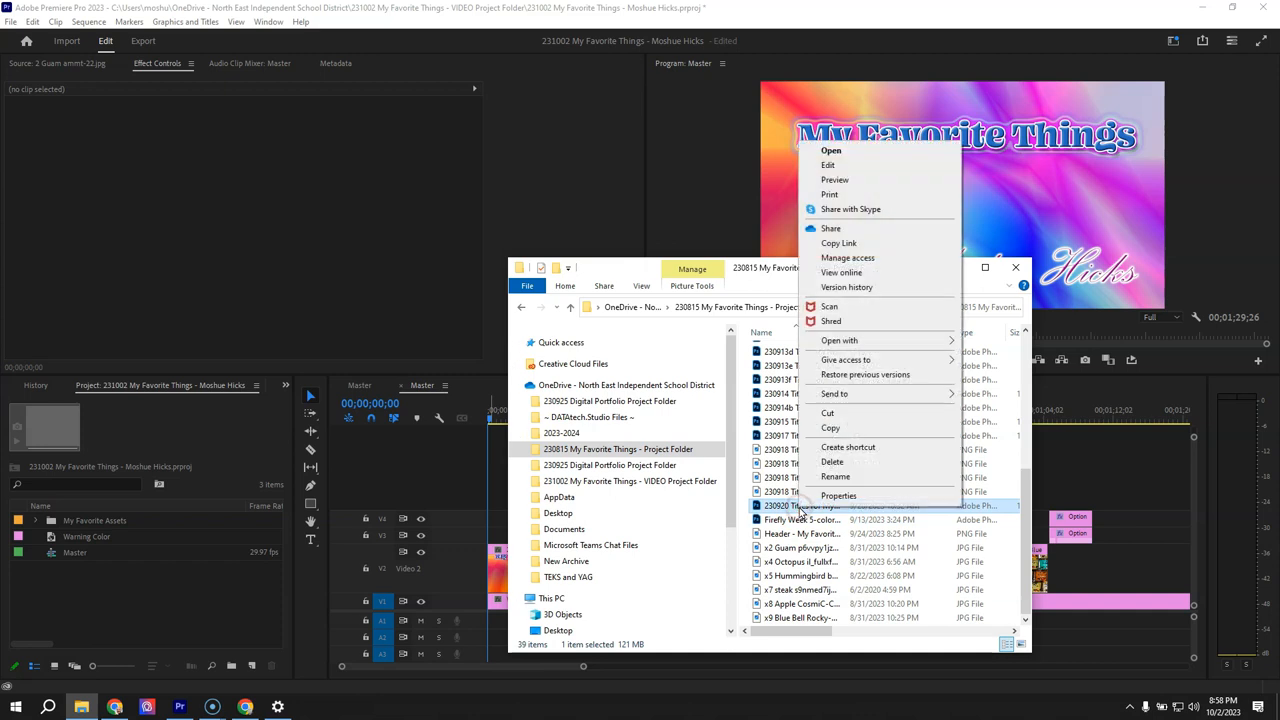
left_click(840, 433)
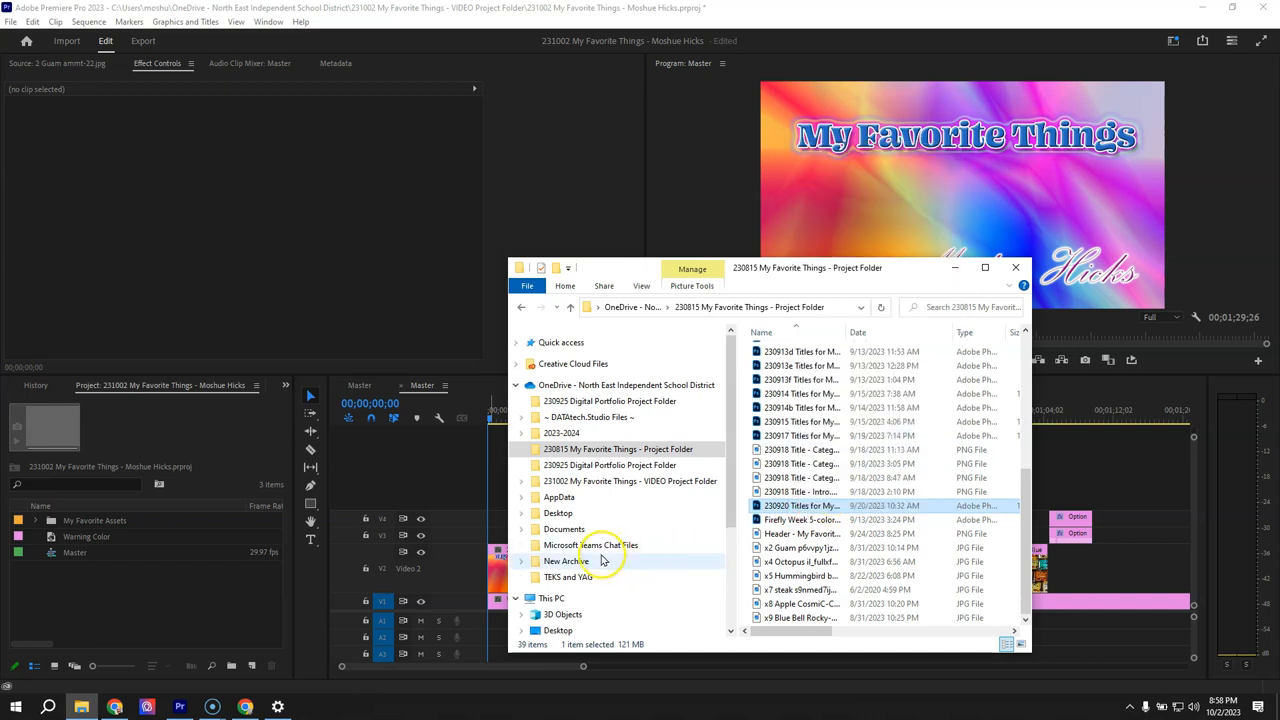
- Paste the copied titles PSD into the My Favorite Assets folder of the 231002 My Favorite Things - VIDEO Project Folder
left_click(521, 481)
left_click(581, 513)
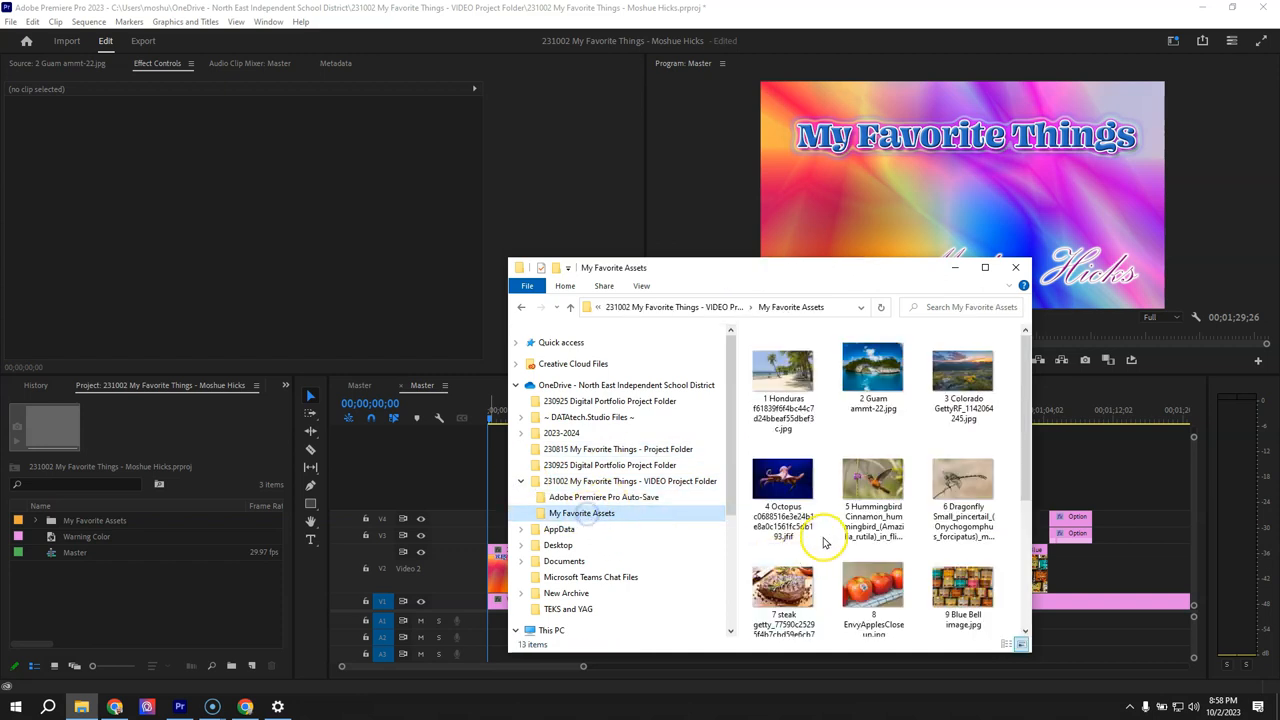
scroll(873, 521, "down", 3)
left_click(873, 570)
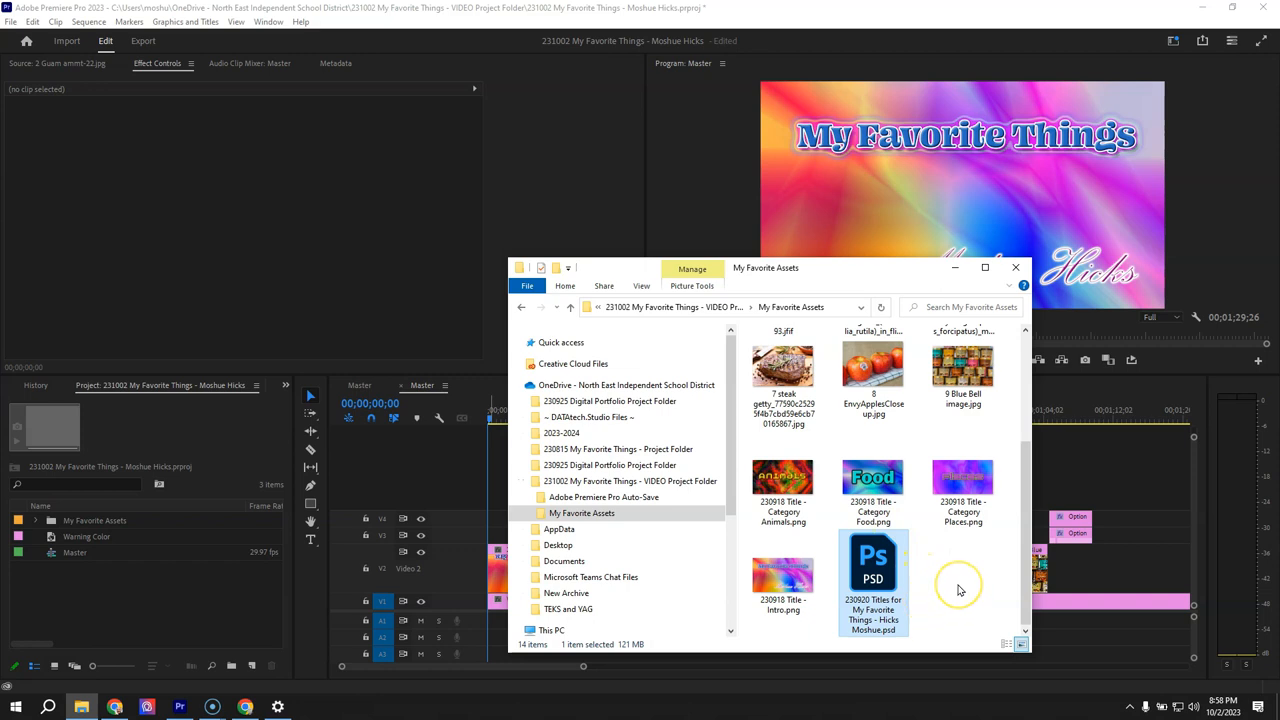
scroll(958, 590, "up", 1)
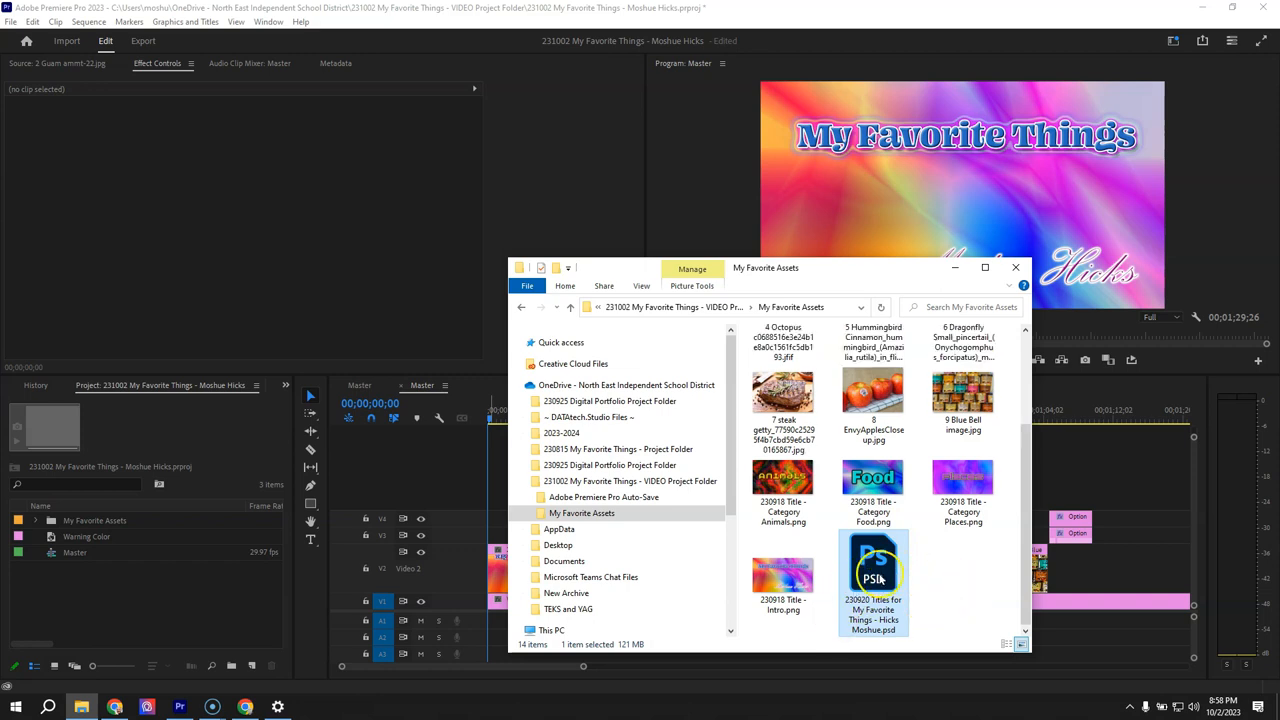
- Switch to Premiere Pro, then expand and select the My Favorite Assets bin in the project
left_click(87, 579)
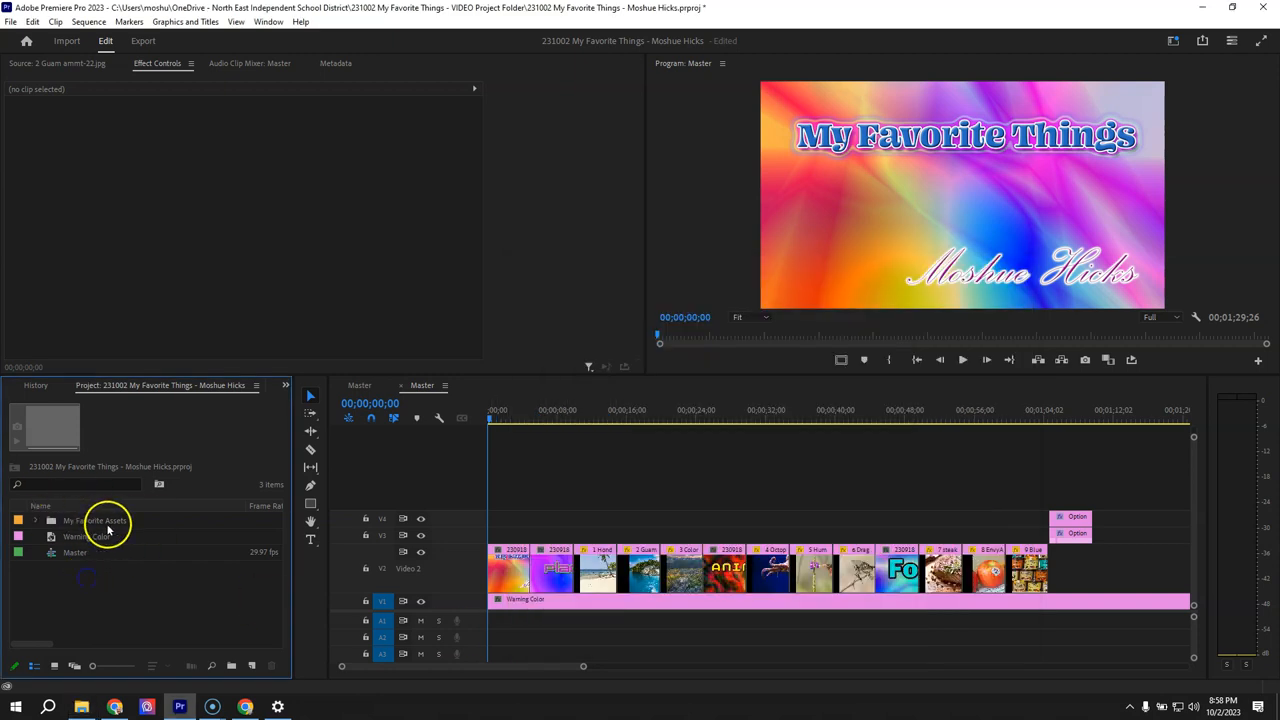
left_click(60, 521)
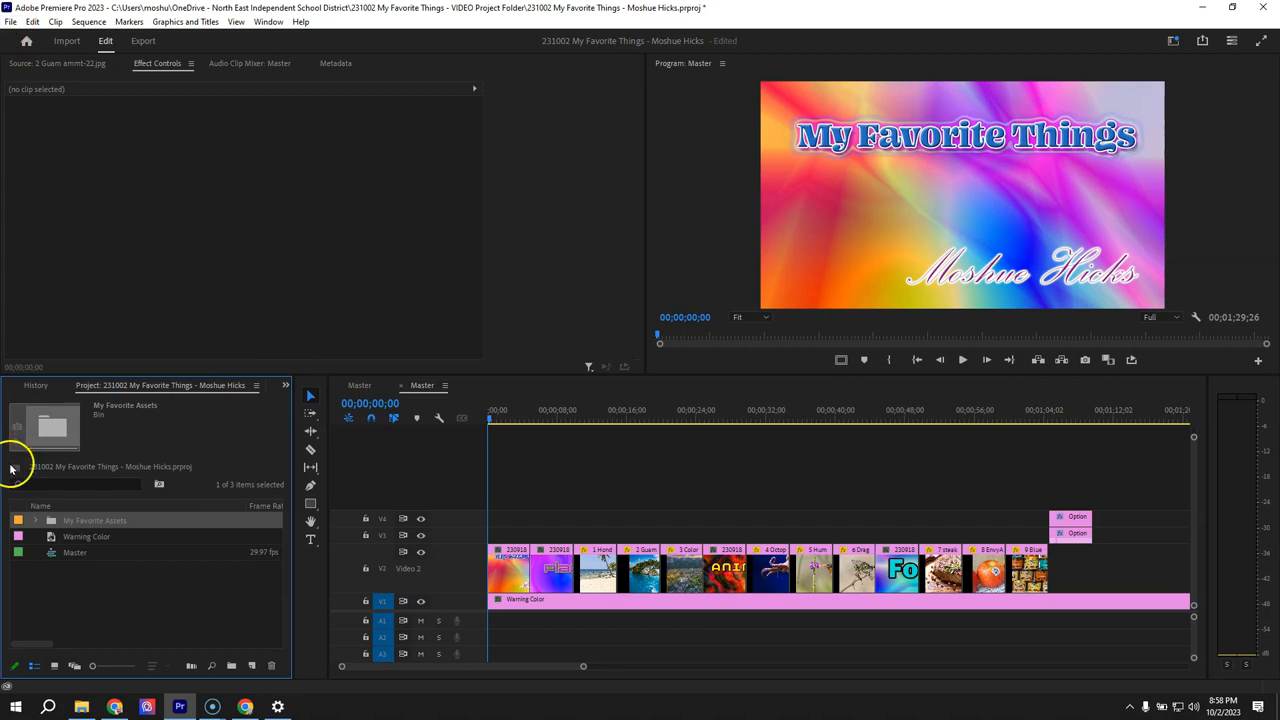
left_click(36, 521)
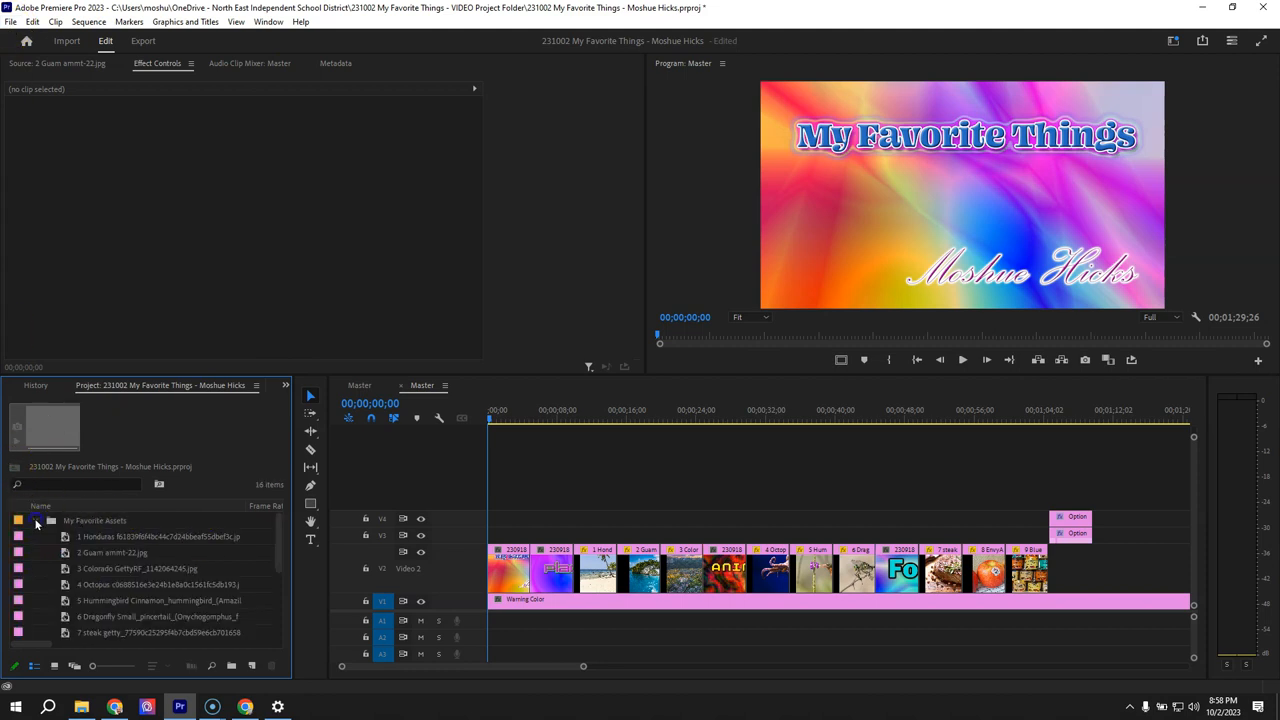
left_click(72, 520)
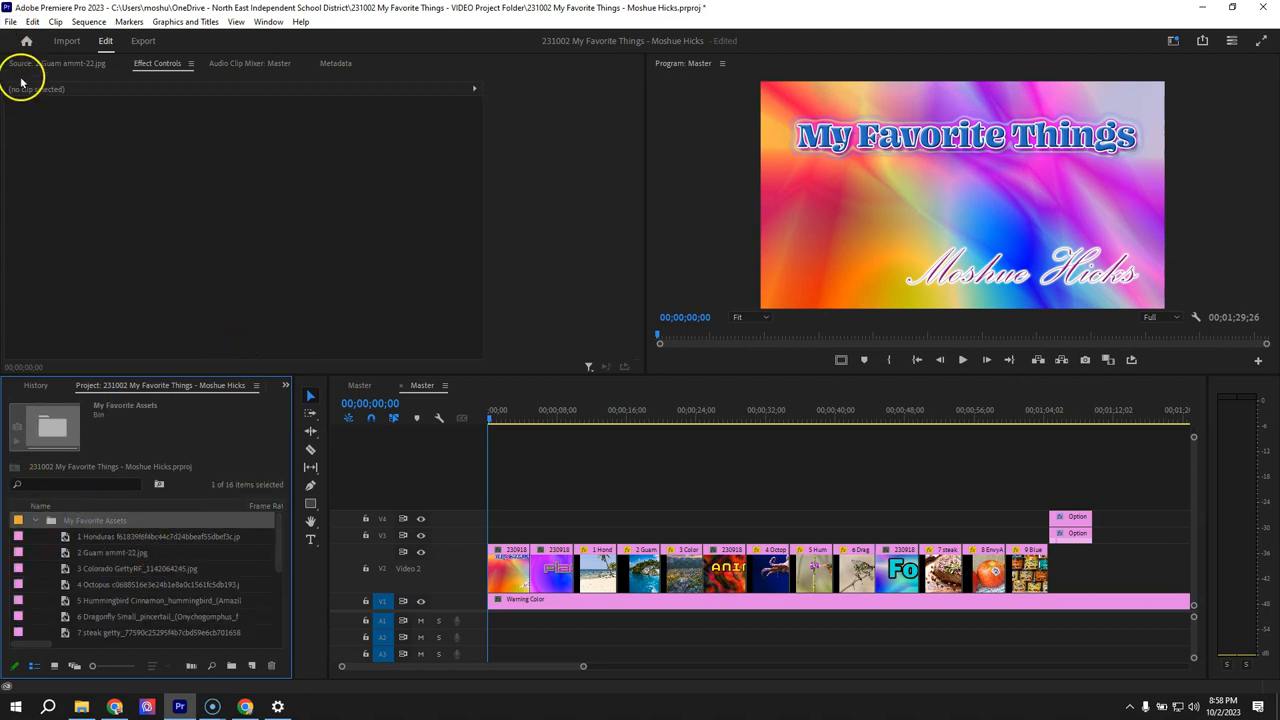
- Start importing the 230920 Titles for My Favorite Things PSD from the My Favorite Assets folder
left_click(10, 21)
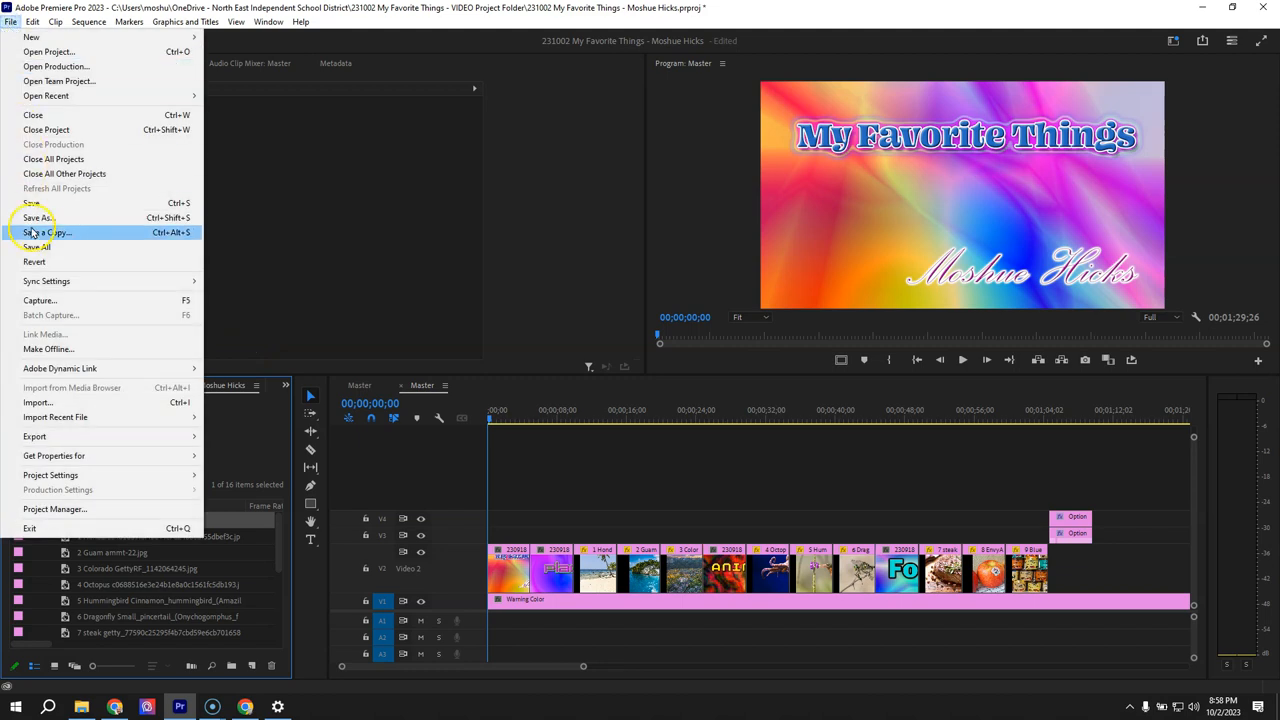
left_click(46, 403)
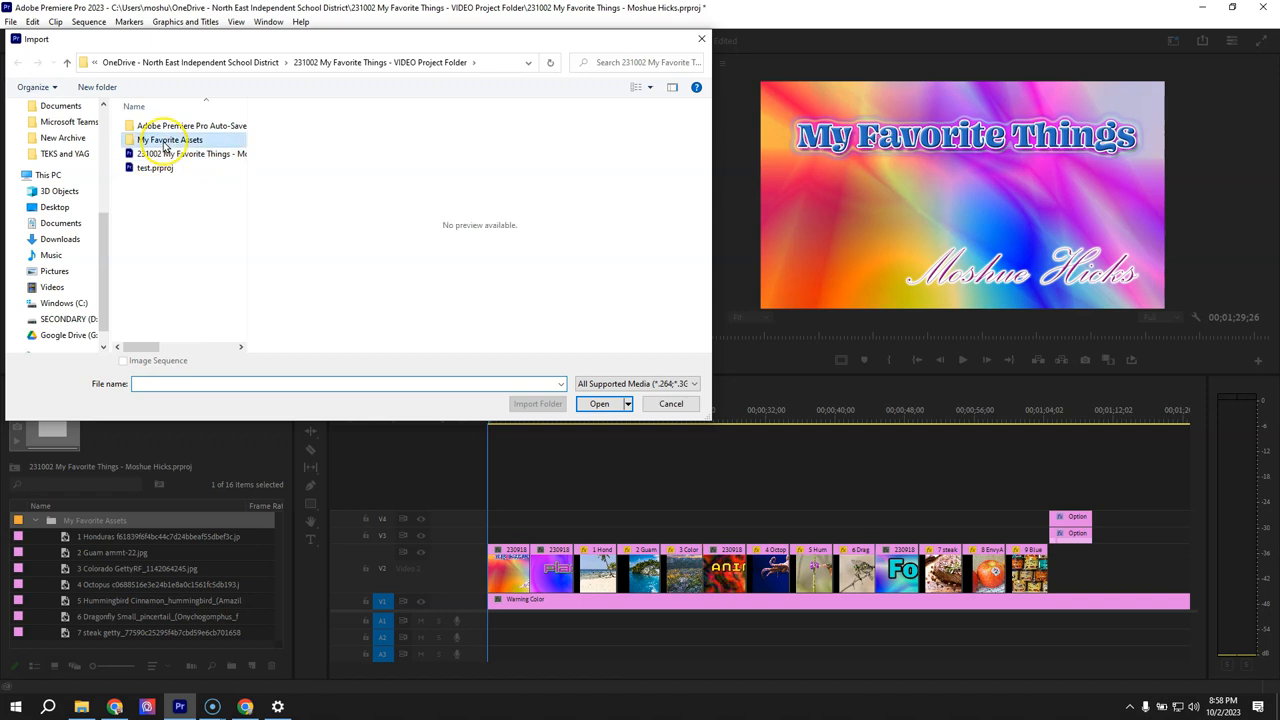
double_click(166, 141)
left_click_drag(240, 126, 238, 318)
left_click(147, 285)
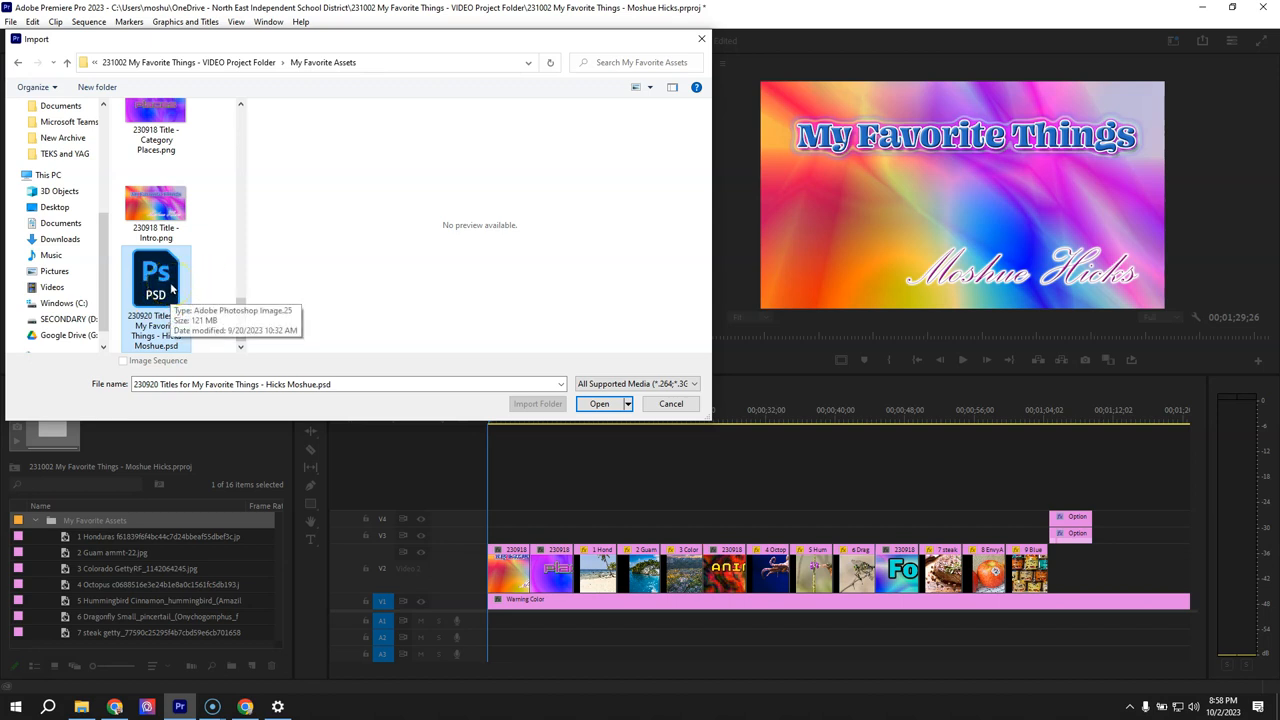
left_click(598, 406)
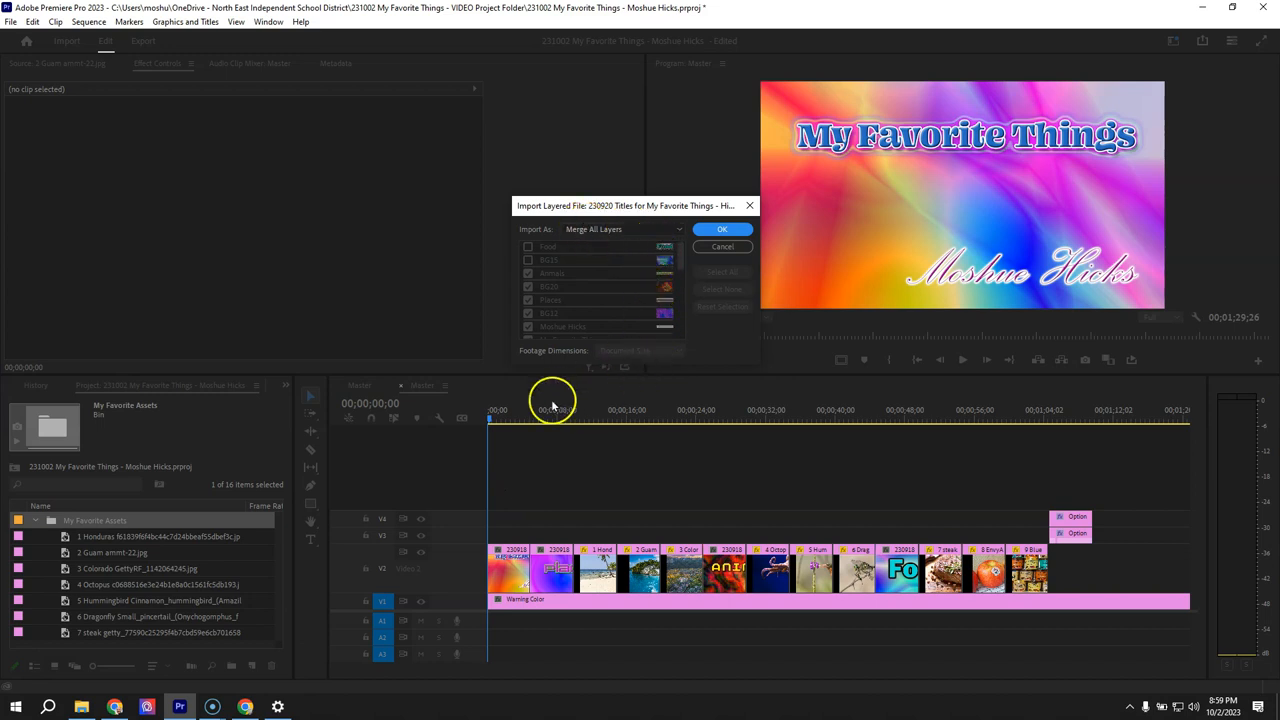
- Set the layered file to import as Individual Layers and include the Food and BG15 layers
left_click(677, 231)
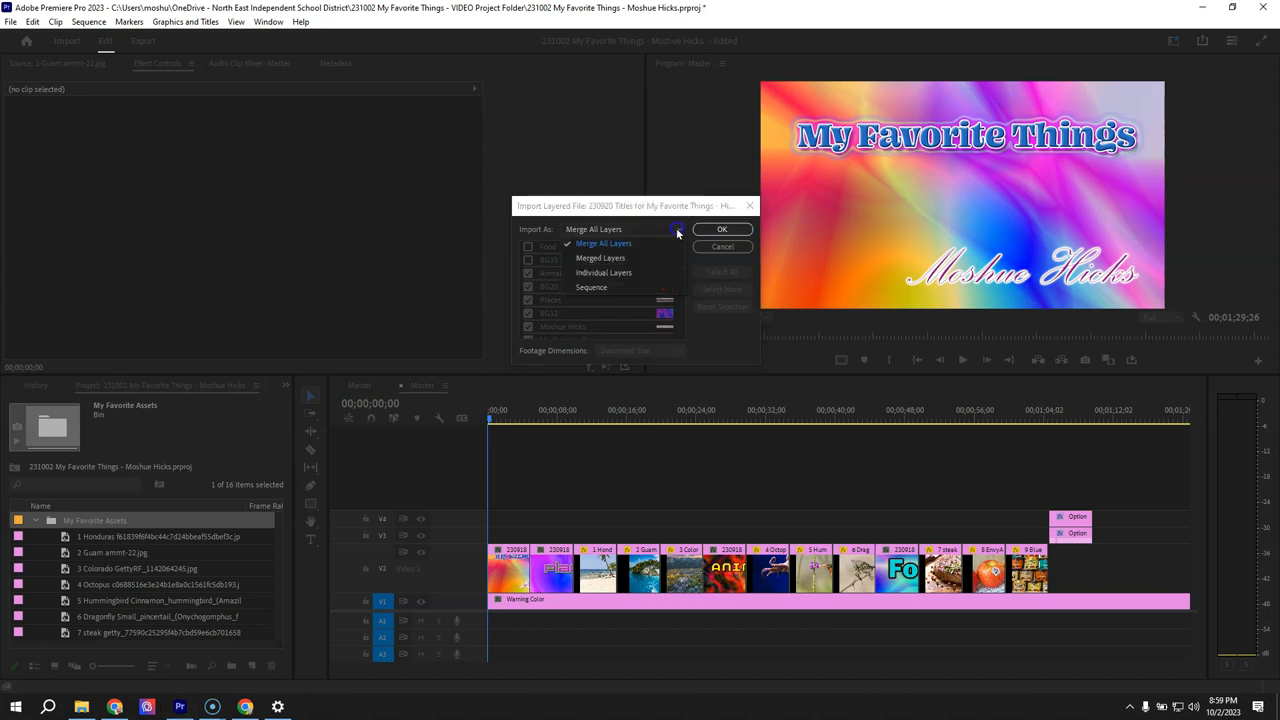
left_click(622, 271)
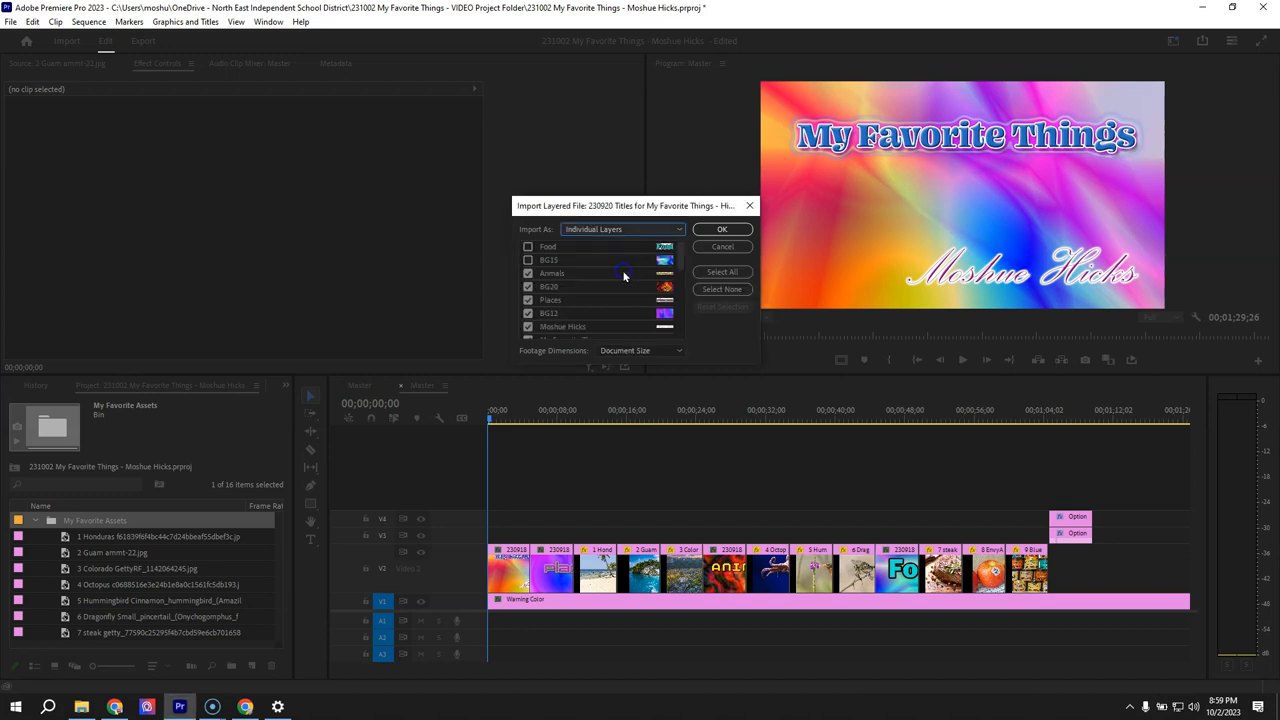
left_click(528, 246)
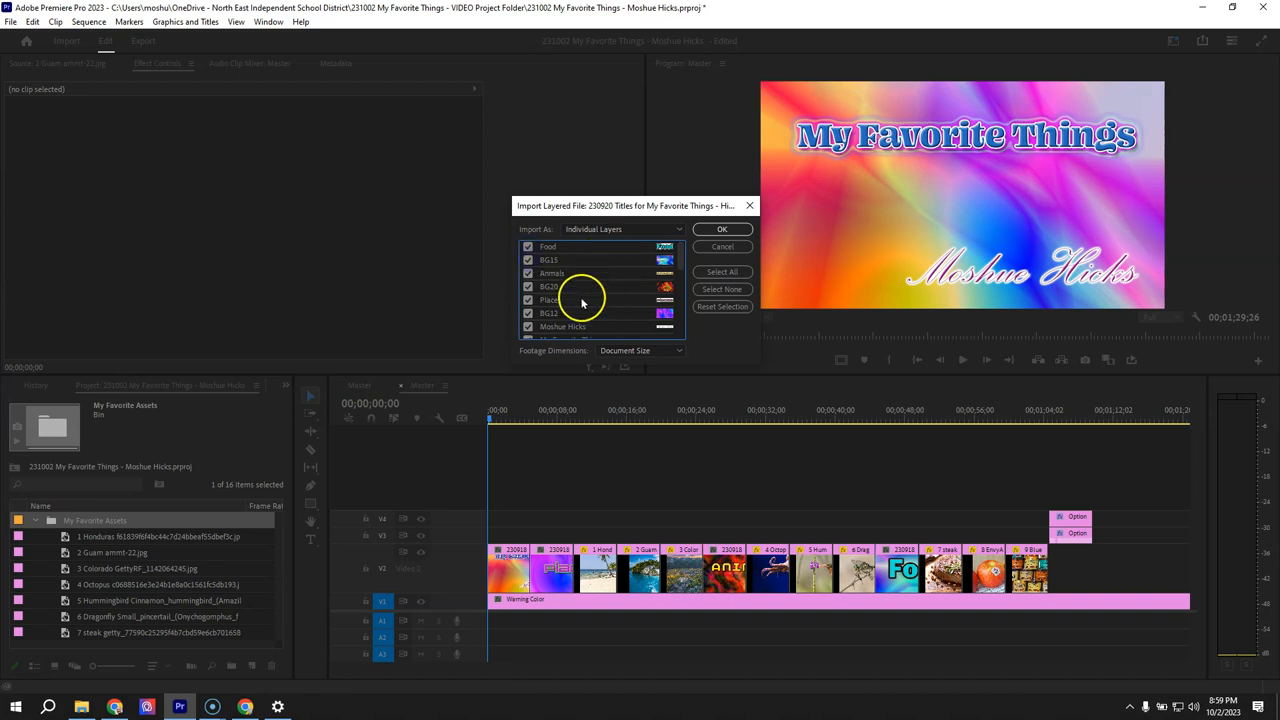
scroll(603, 282, "down", 5)
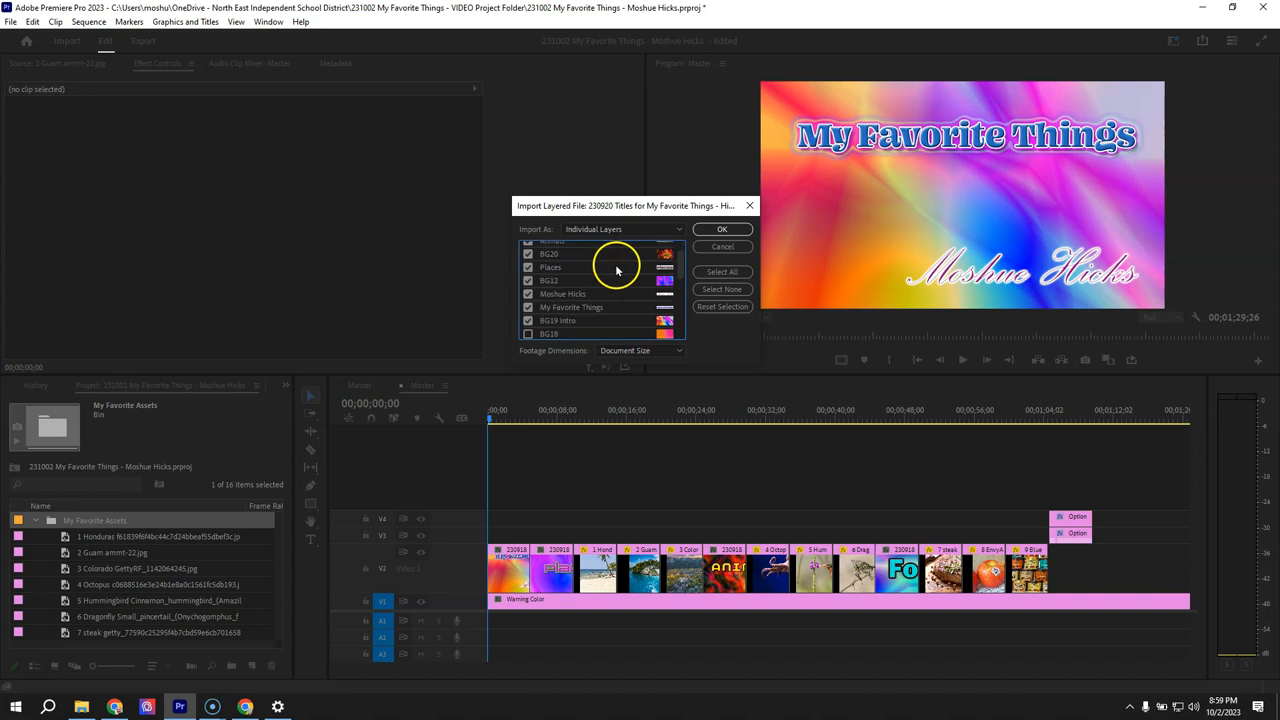
scroll(620, 268, "down", 3)
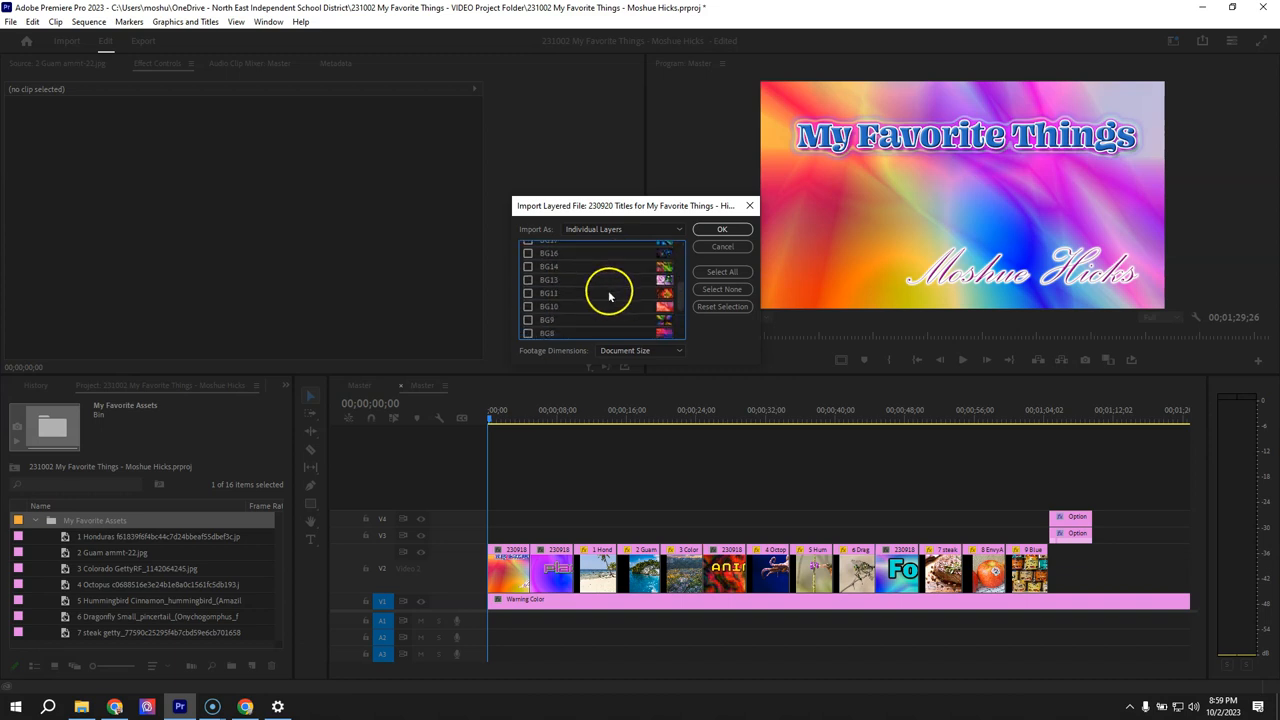
scroll(606, 276, "up", 8)
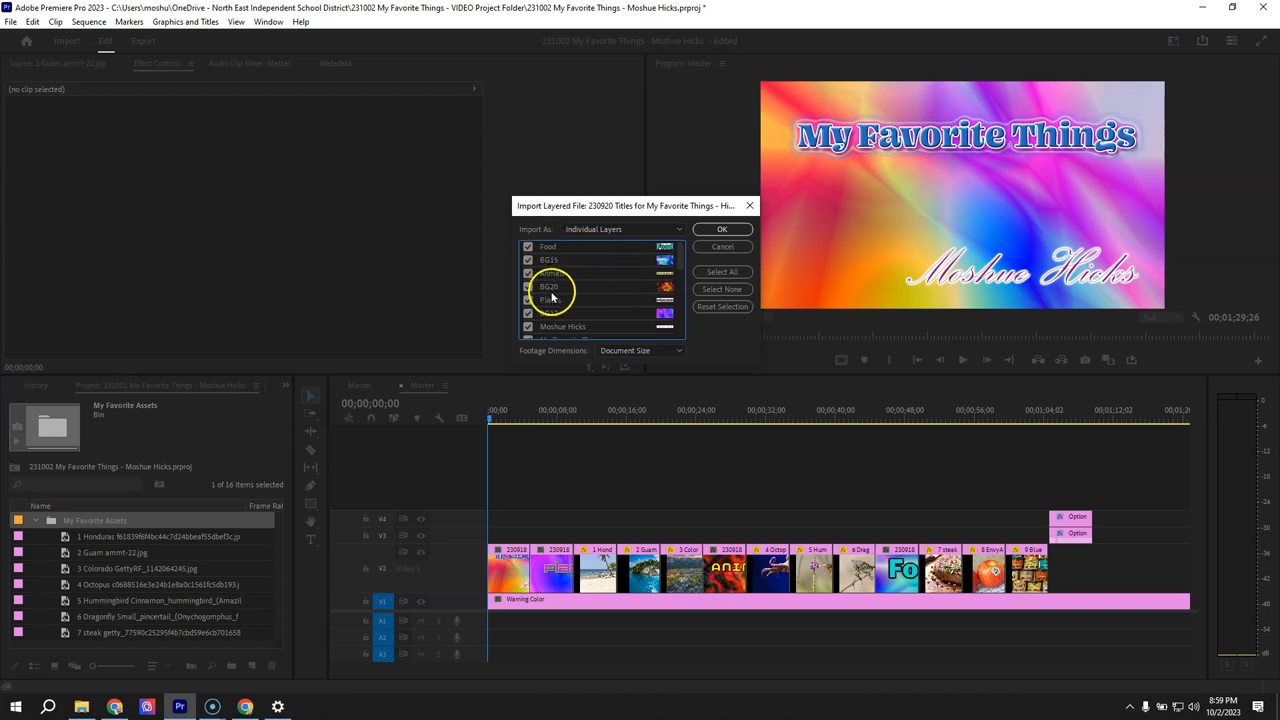
- Include all the remaining unchecked background layers, from BG18 down to BG1, and import the layered file
scroll(556, 320, "down", 3)
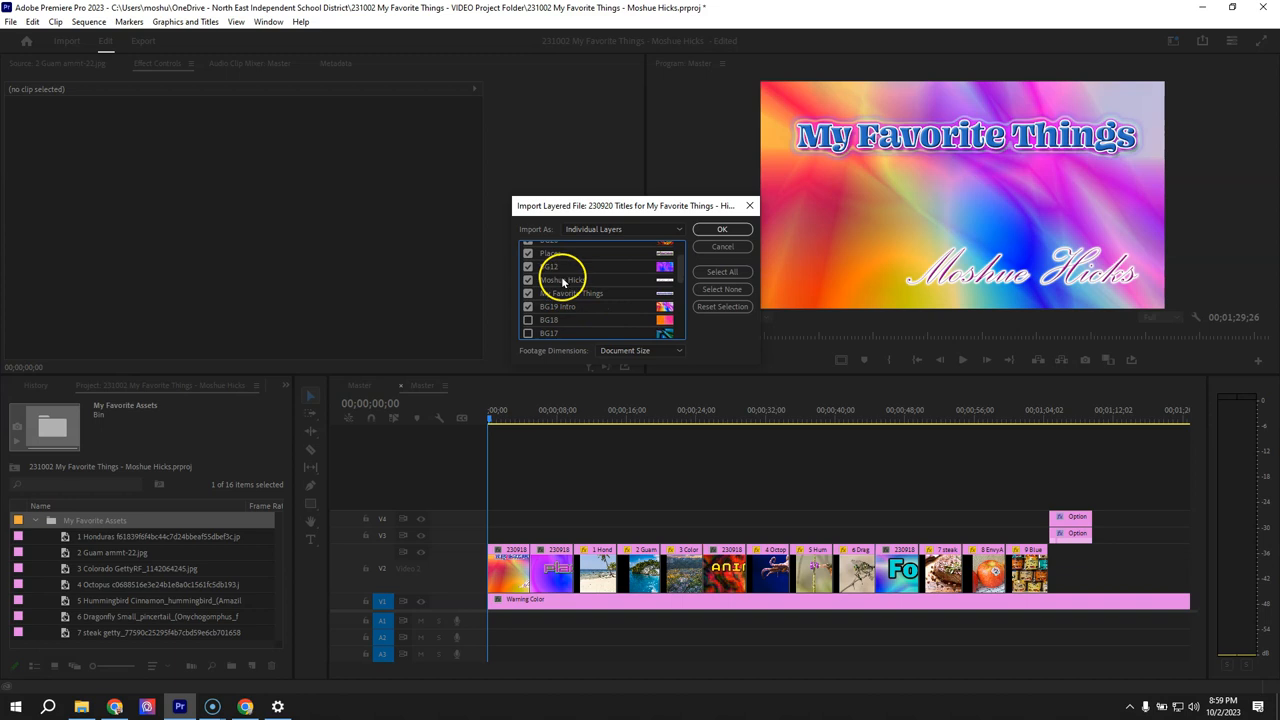
scroll(604, 318, "down", 1)
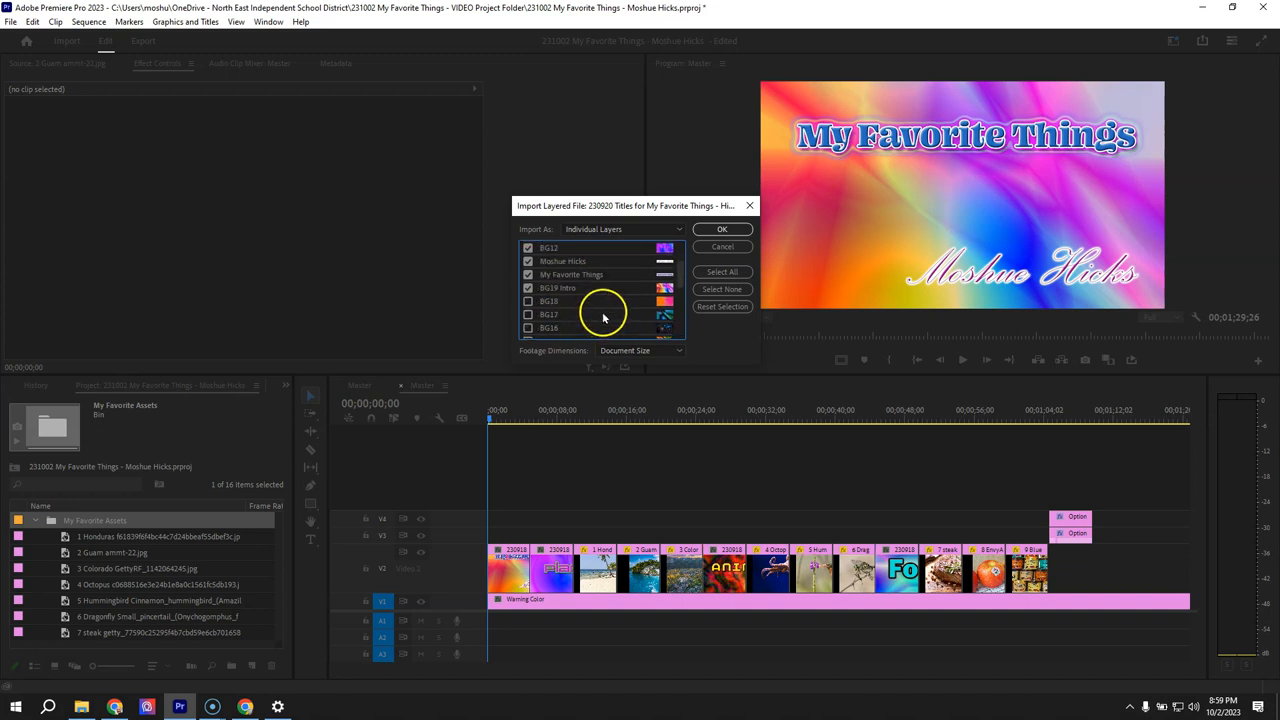
scroll(527, 325, "down", 1)
left_click(529, 318)
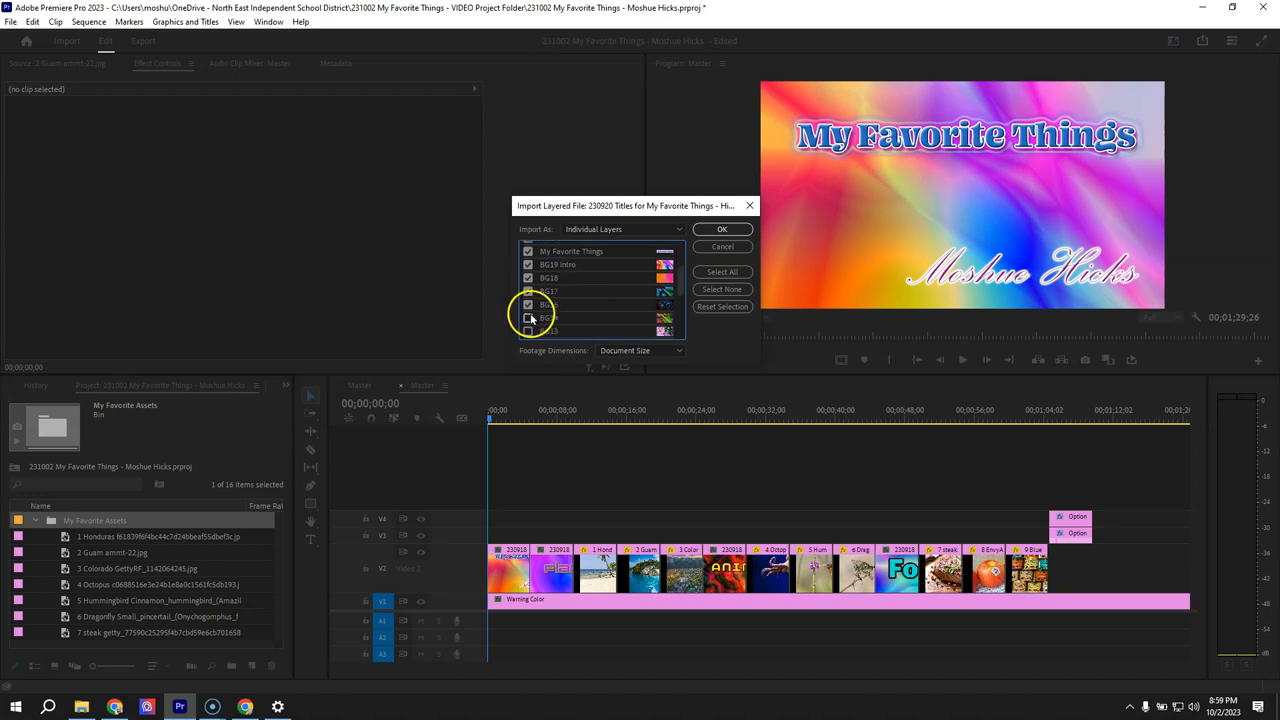
scroll(578, 316, "down", 1)
left_click(533, 322)
left_click(528, 333)
scroll(609, 294, "down", 2)
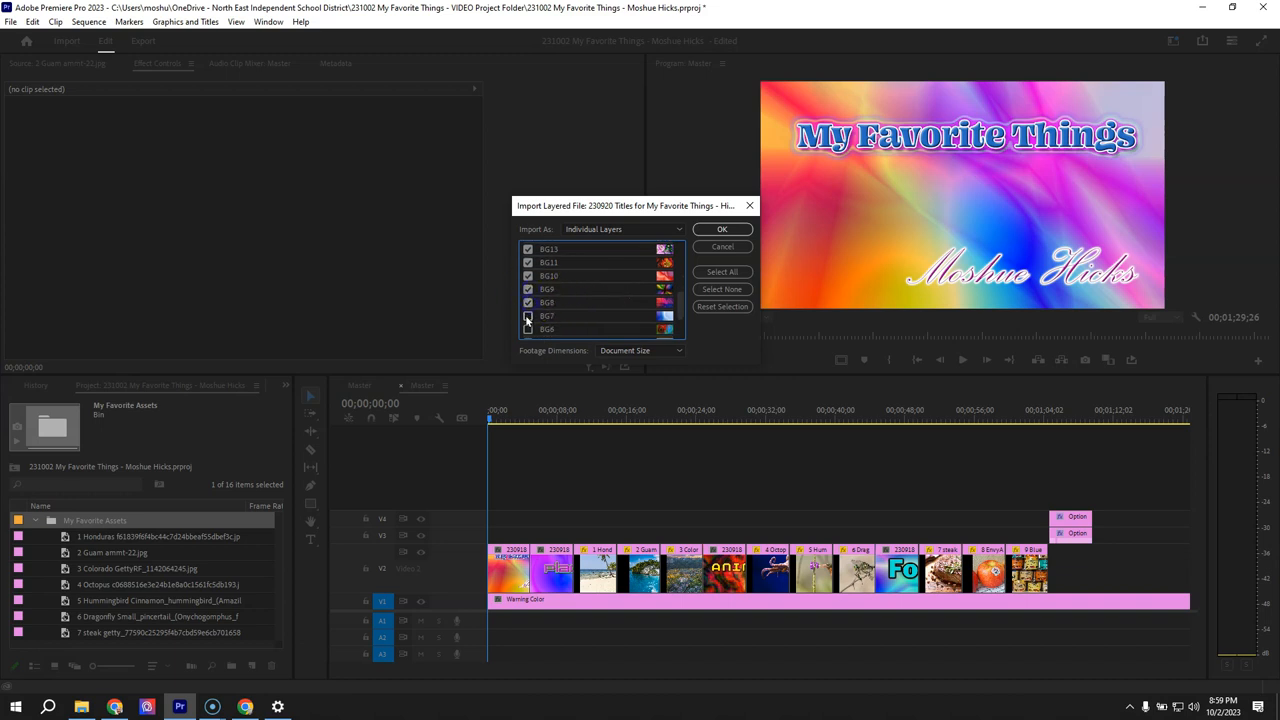
scroll(612, 288, "down", 2)
left_click(529, 296)
scroll(594, 286, "down", 1)
left_click(740, 228)
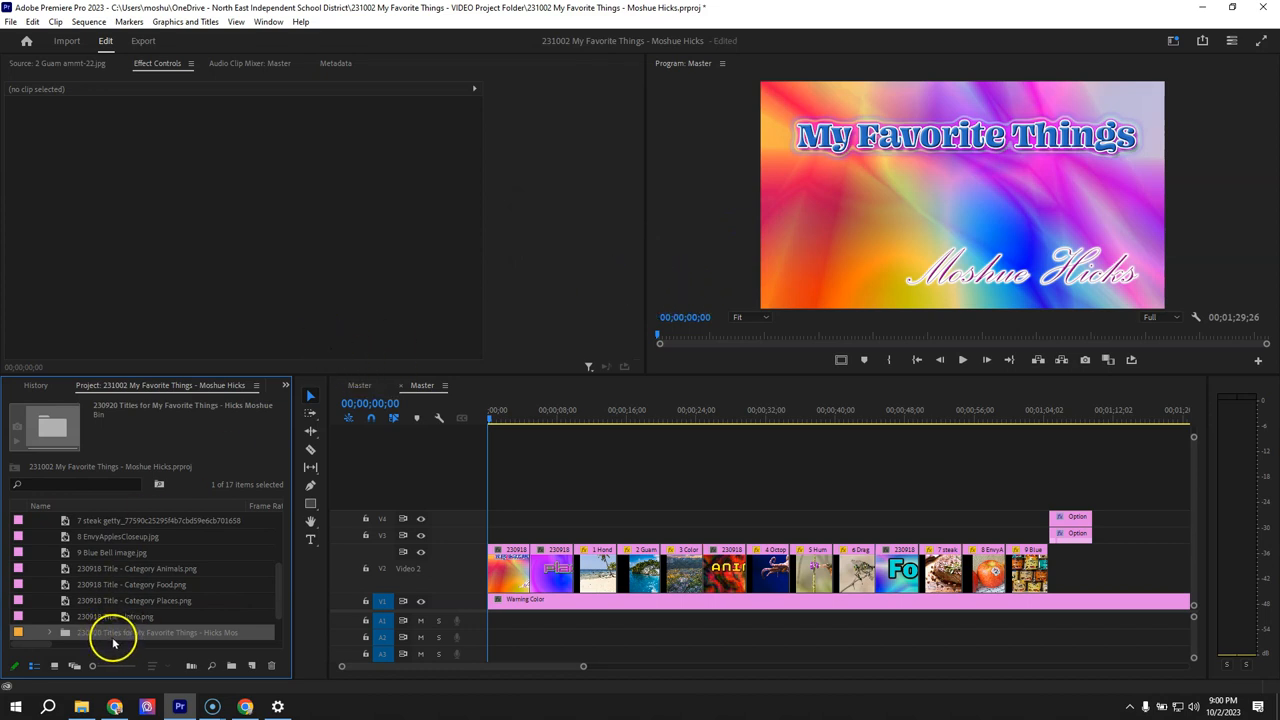
- Expand the imported titles bin and widen the project area and its Name column to fit the full layer file names
left_click(49, 632)
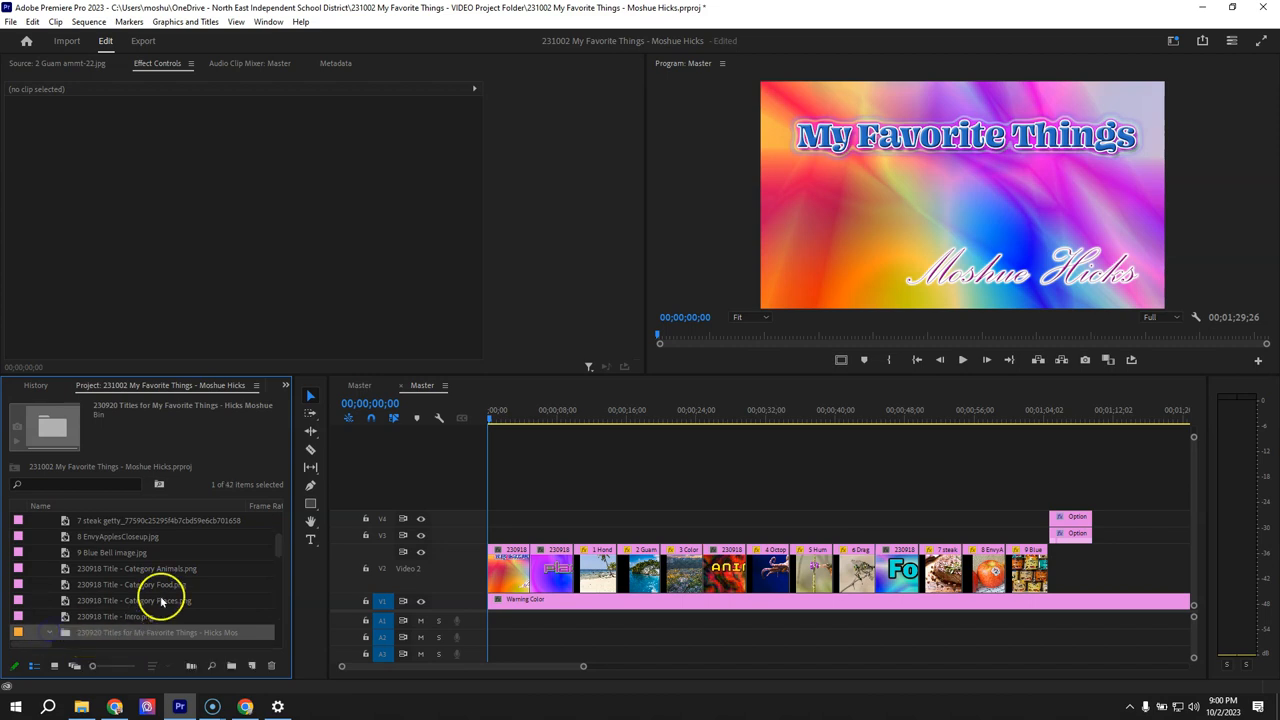
scroll(171, 585, "down", 1)
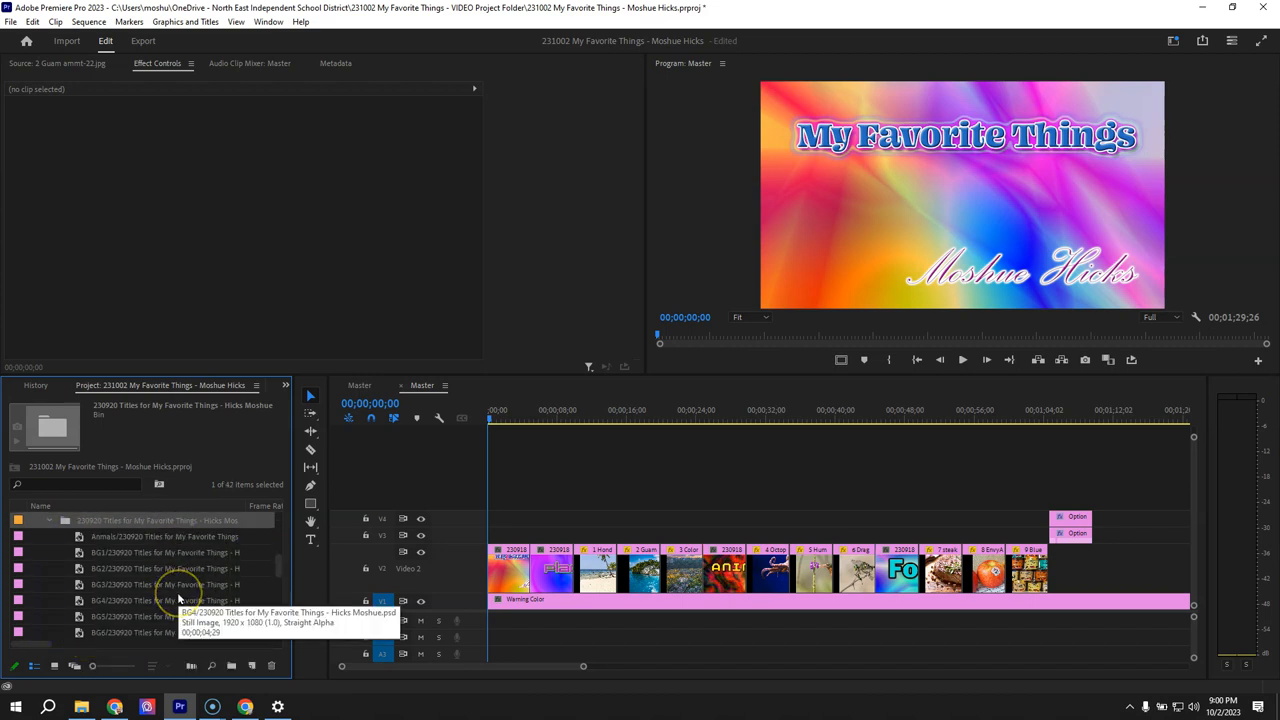
left_click(508, 560)
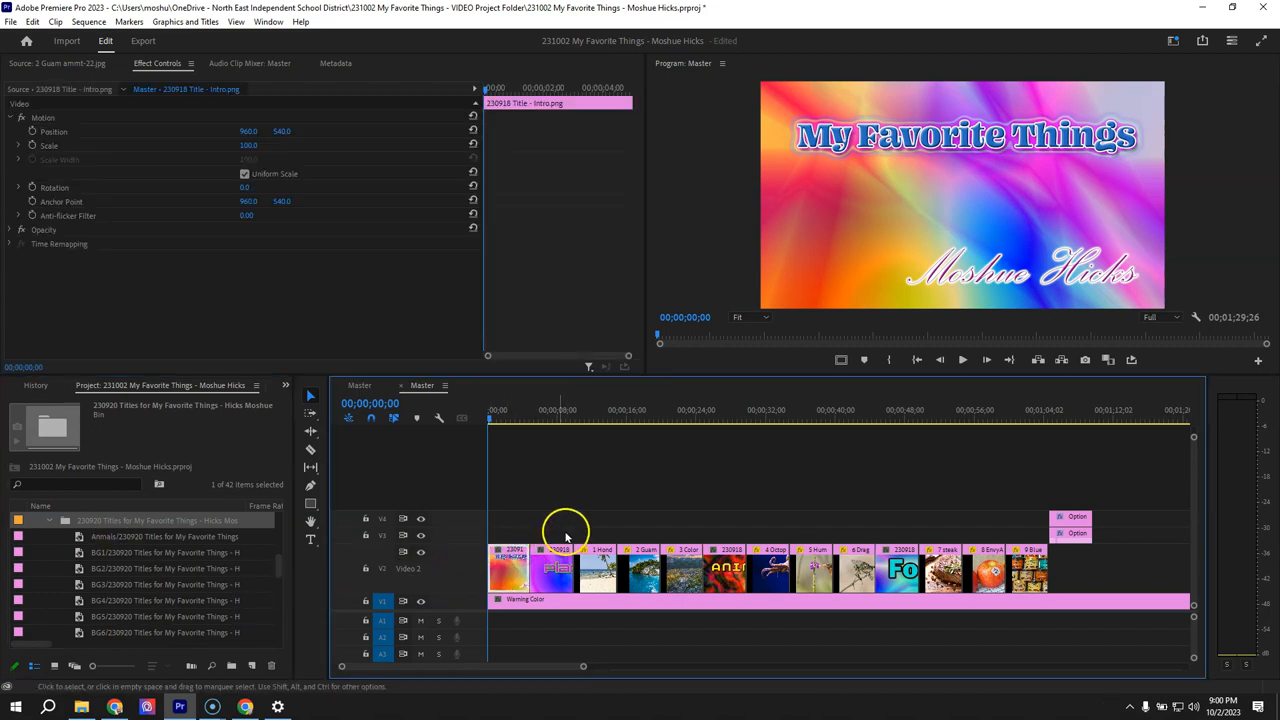
scroll(167, 592, "down", 1)
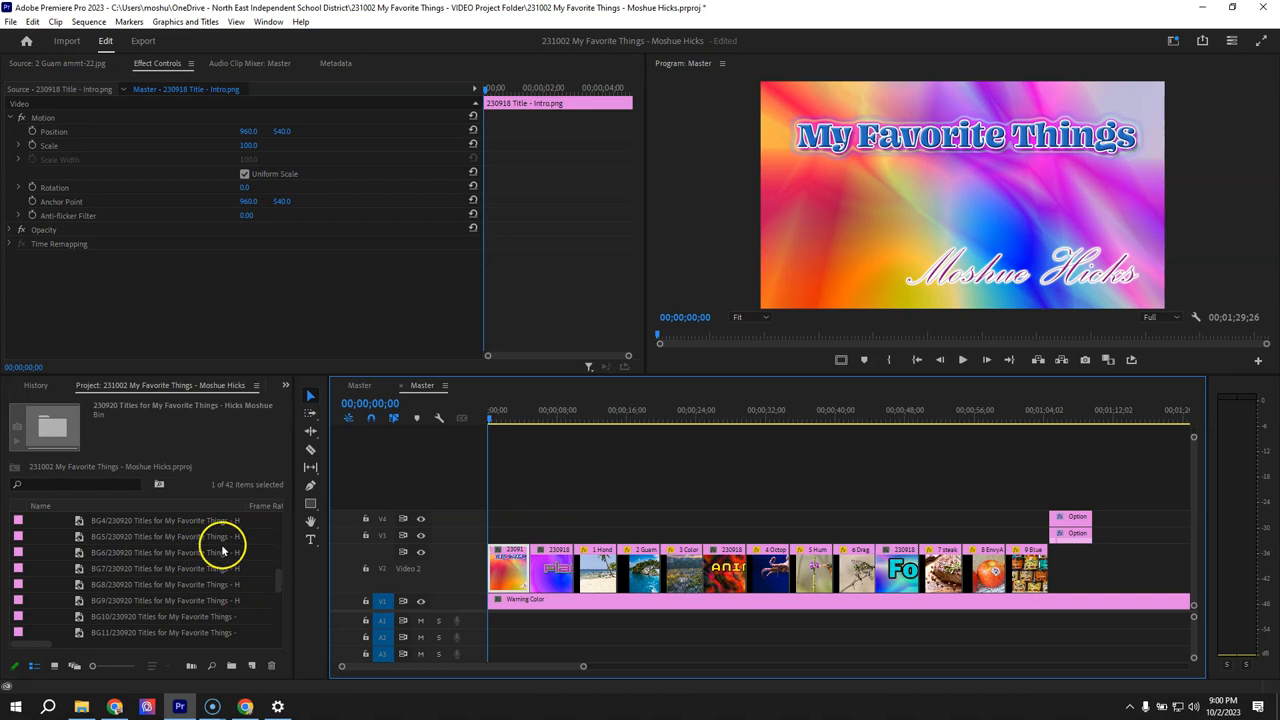
left_click_drag(298, 530, 376, 530)
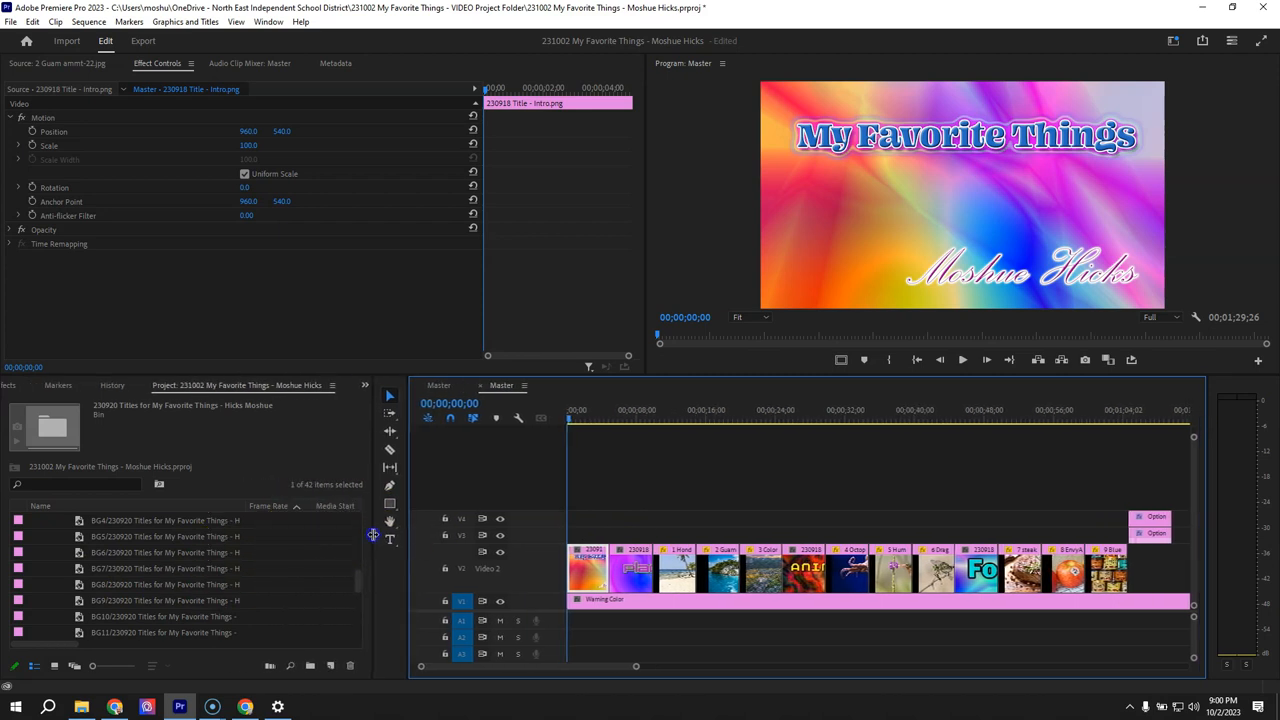
left_click_drag(244, 506, 315, 510)
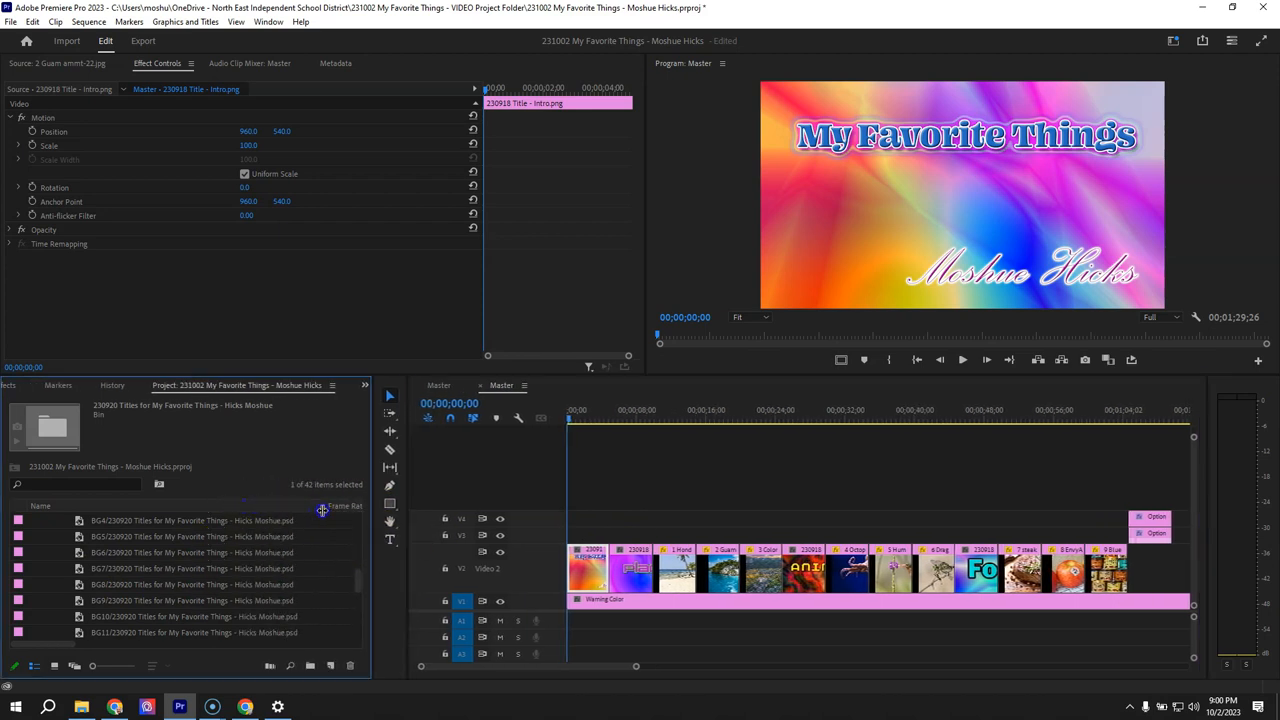
- Switch the project items from the list to Icon View and maximize the program window again
scroll(192, 590, "down", 1)
scroll(192, 590, "down", 2)
scroll(180, 598, "down", 2)
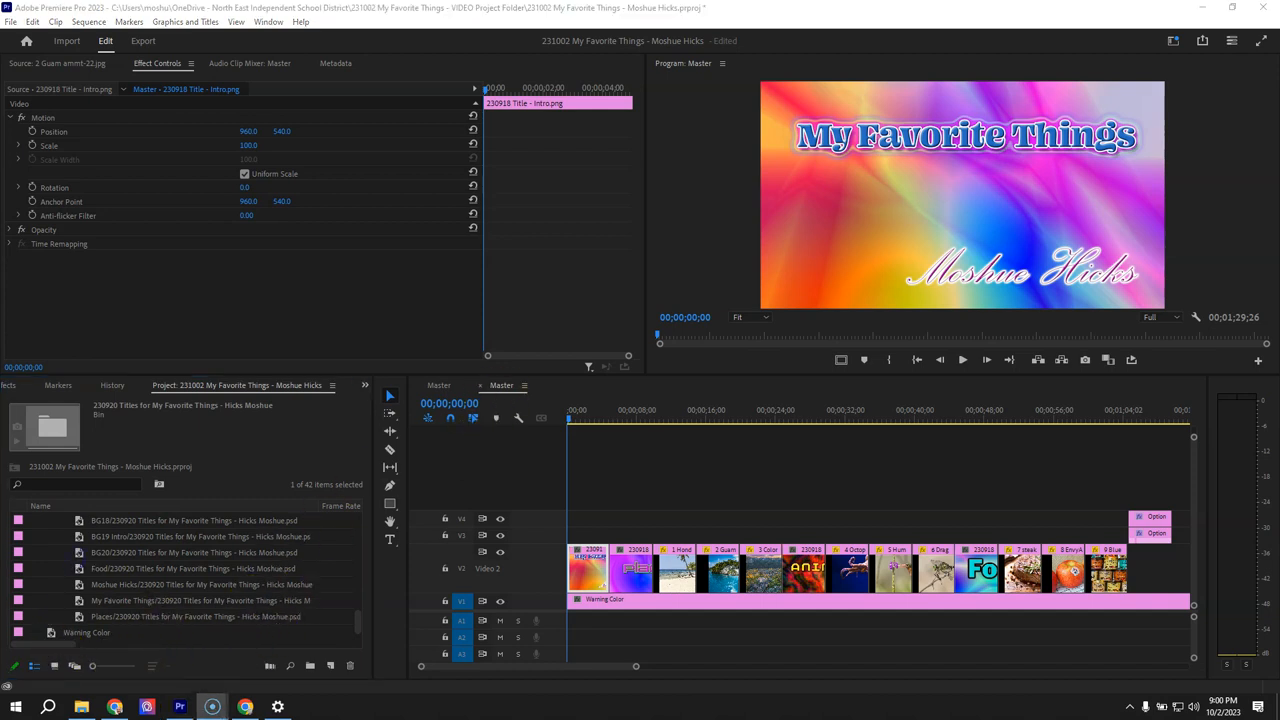
left_click(61, 655)
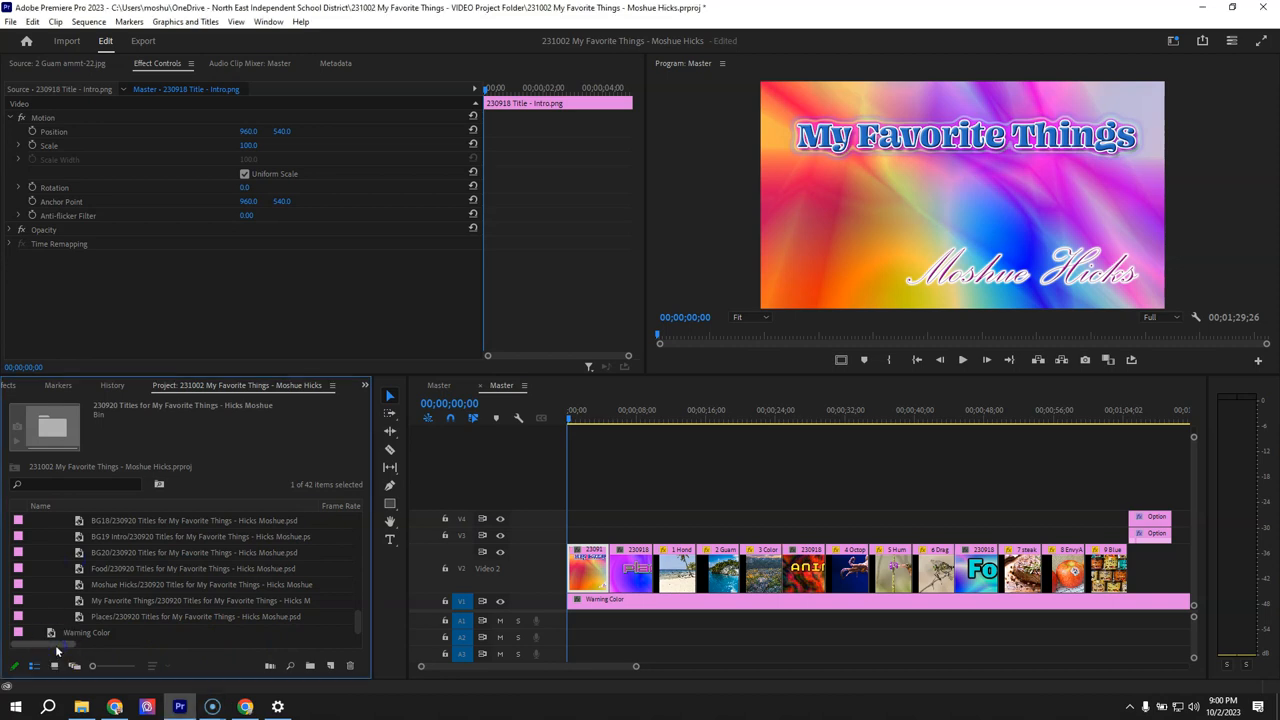
left_click_drag(104, 647, 48, 649)
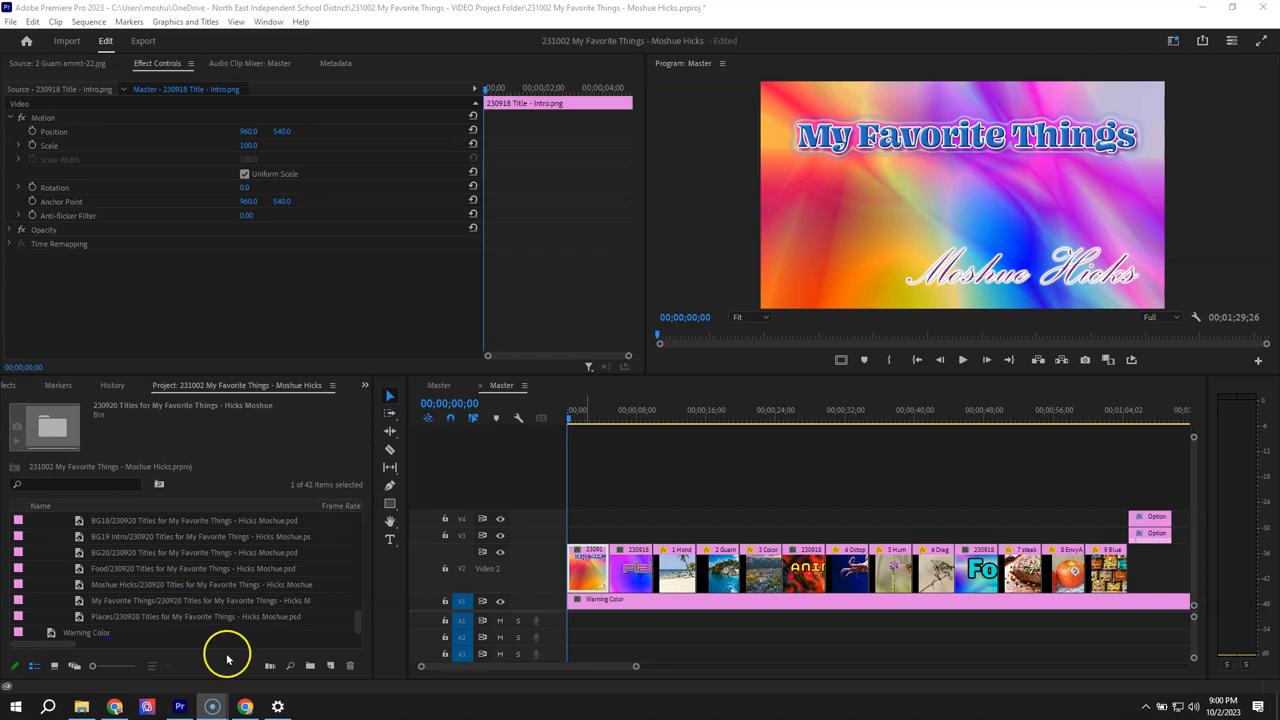
left_click(368, 9)
left_click_drag(368, 9, 486, 9)
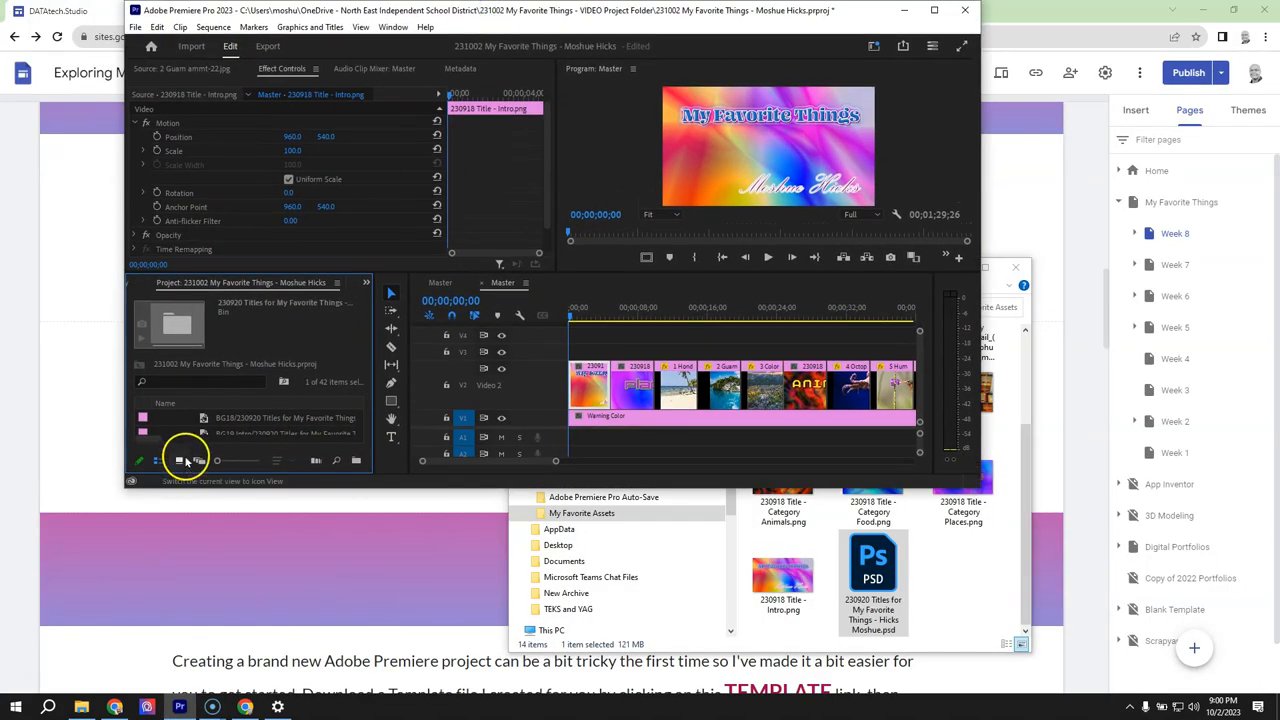
left_click(182, 460)
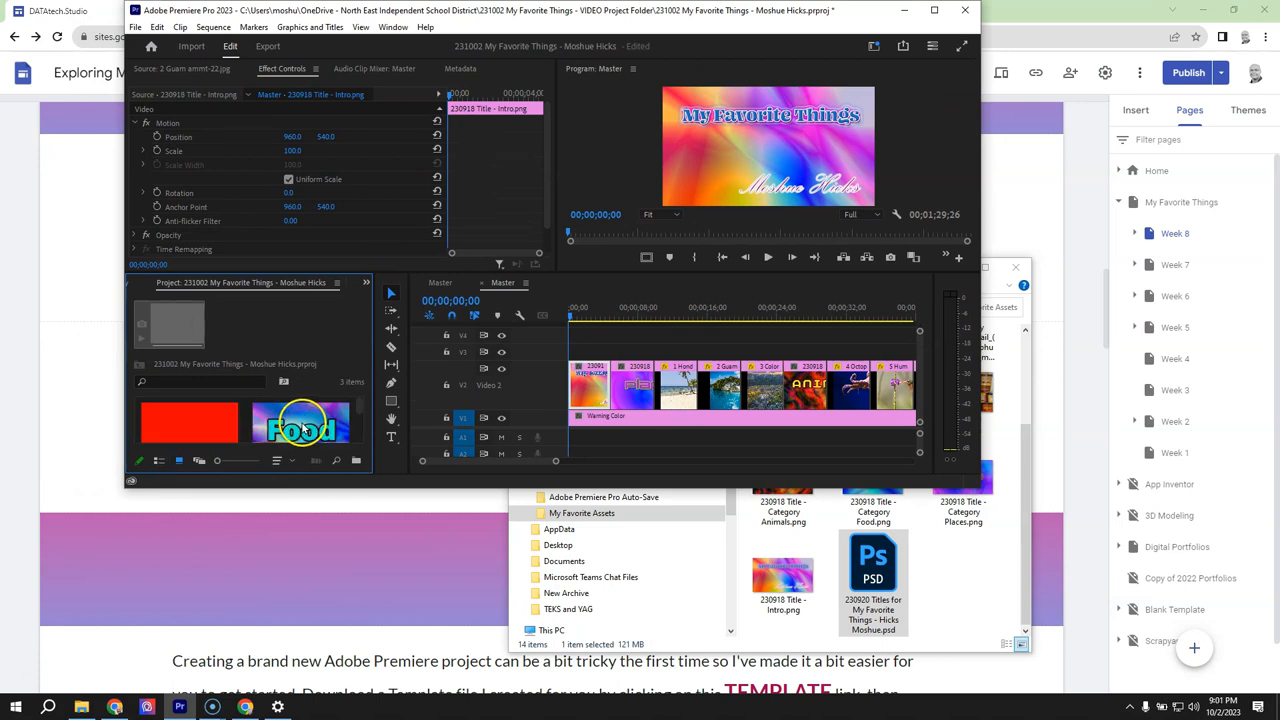
left_click(934, 9)
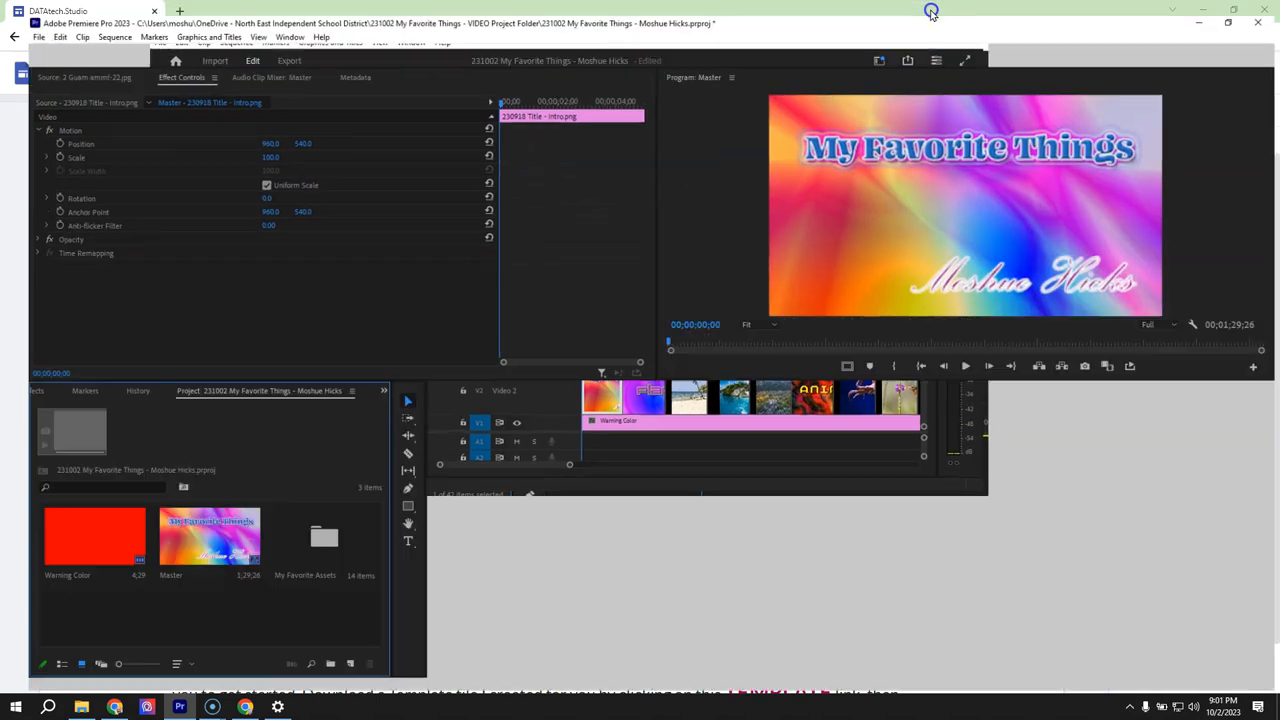
- Open the My Favorite Assets bin and the 230920 Titles for My Favorite Things bin inside it
double_click(305, 535)
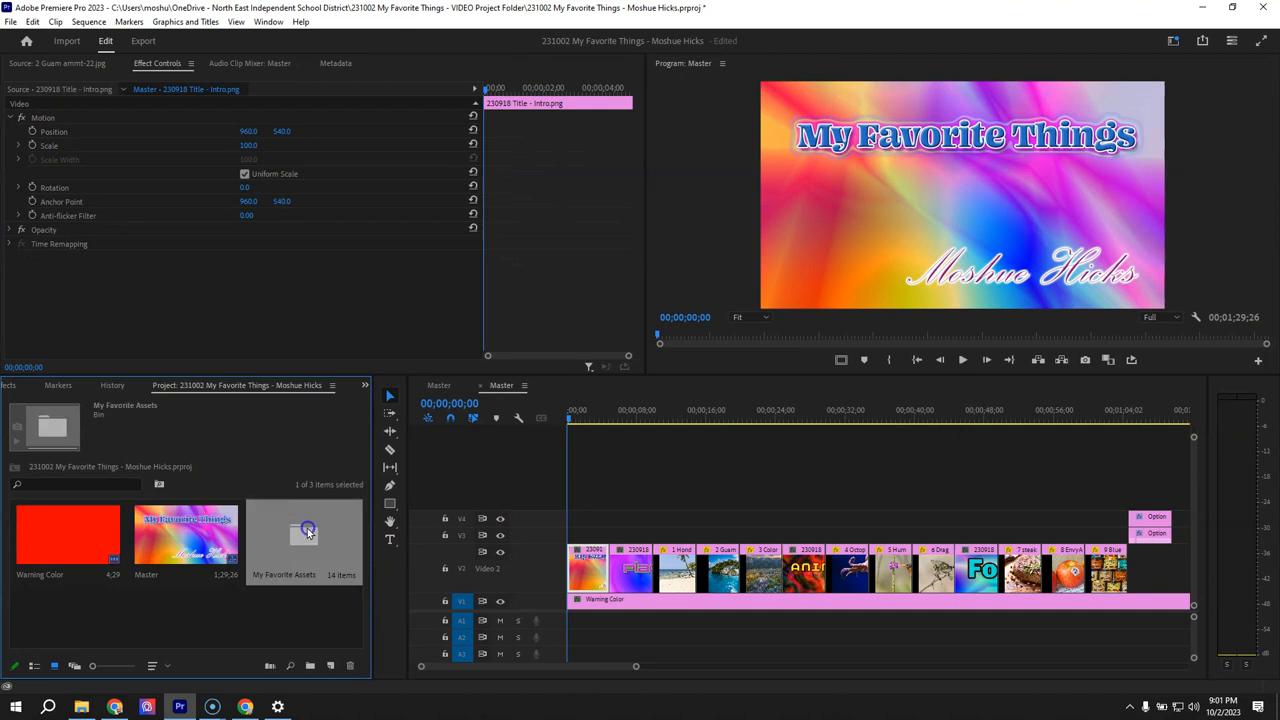
scroll(290, 560, "down", 5)
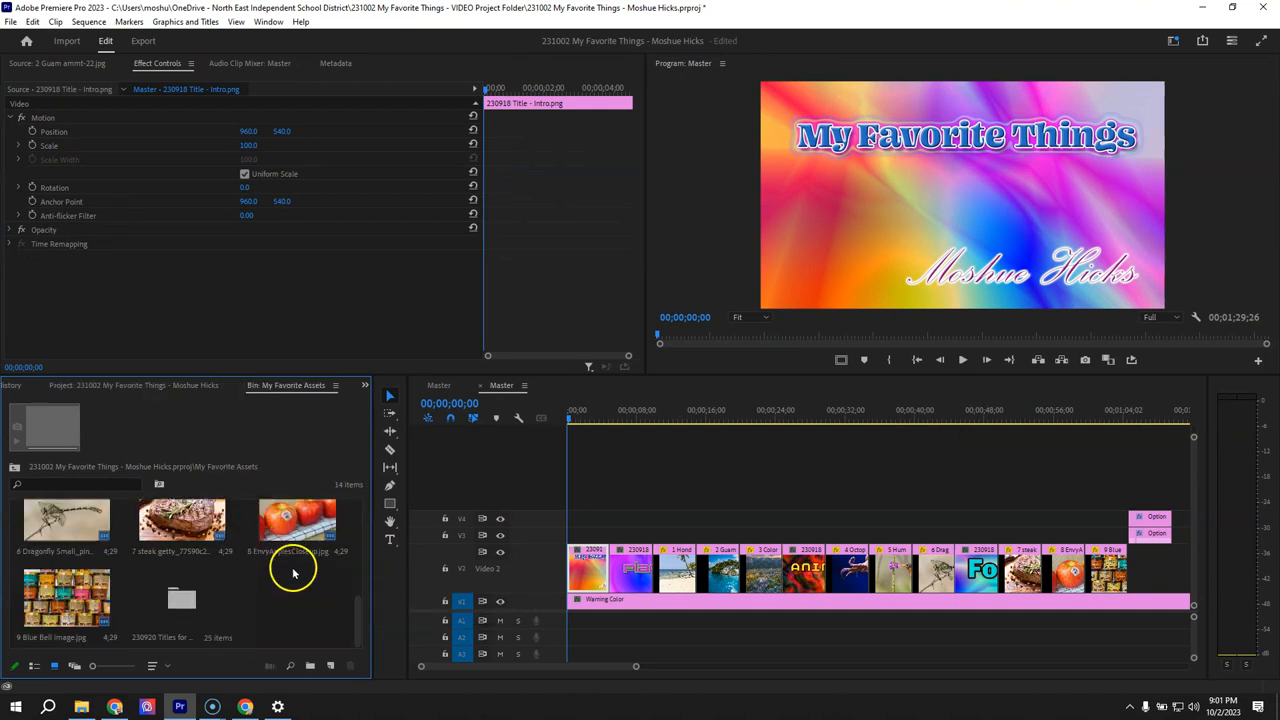
left_click(180, 600)
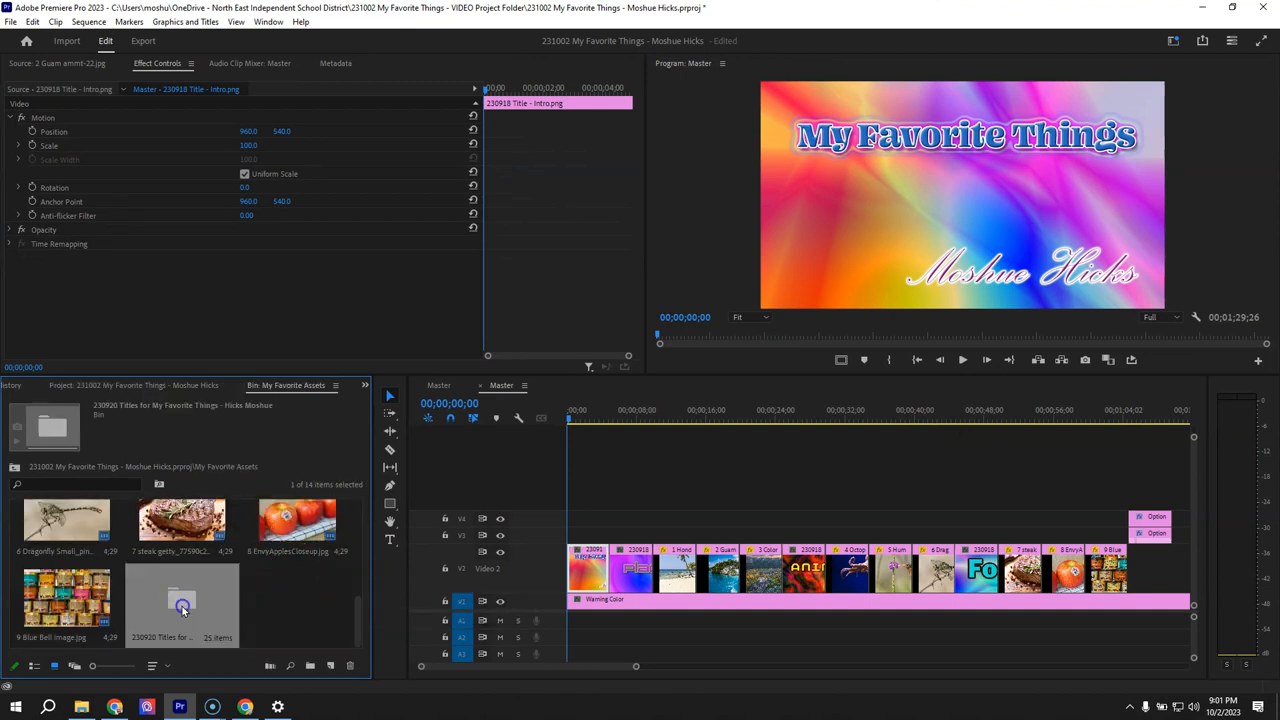
double_click(182, 607)
mouse_move(357, 516)
left_mouse_down()
mouse_move(357, 530)
mouse_move(357, 516)
left_mouse_up()
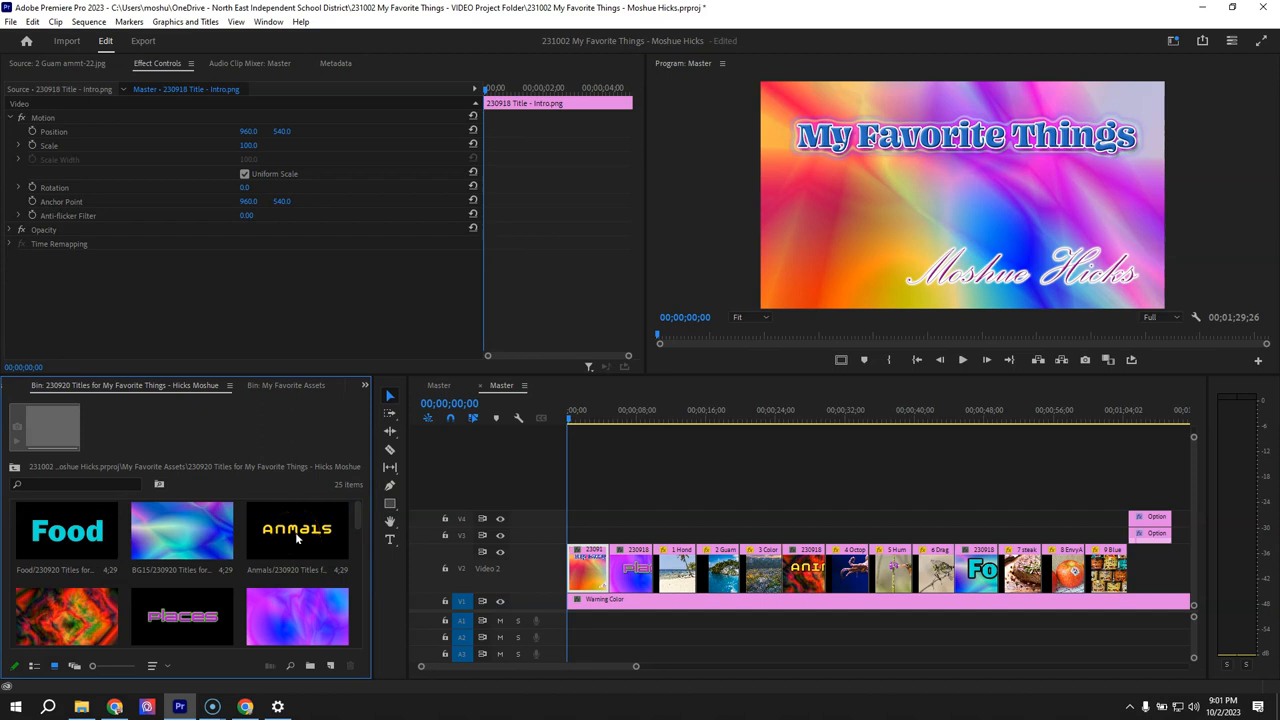
- Overwrite the intro title clip at the start of Video 2 with the BG12 layer and preview it at 00;00;02;27
left_click_drag(351, 514, 355, 527)
left_click(297, 567)
left_click_drag(297, 567, 574, 578)
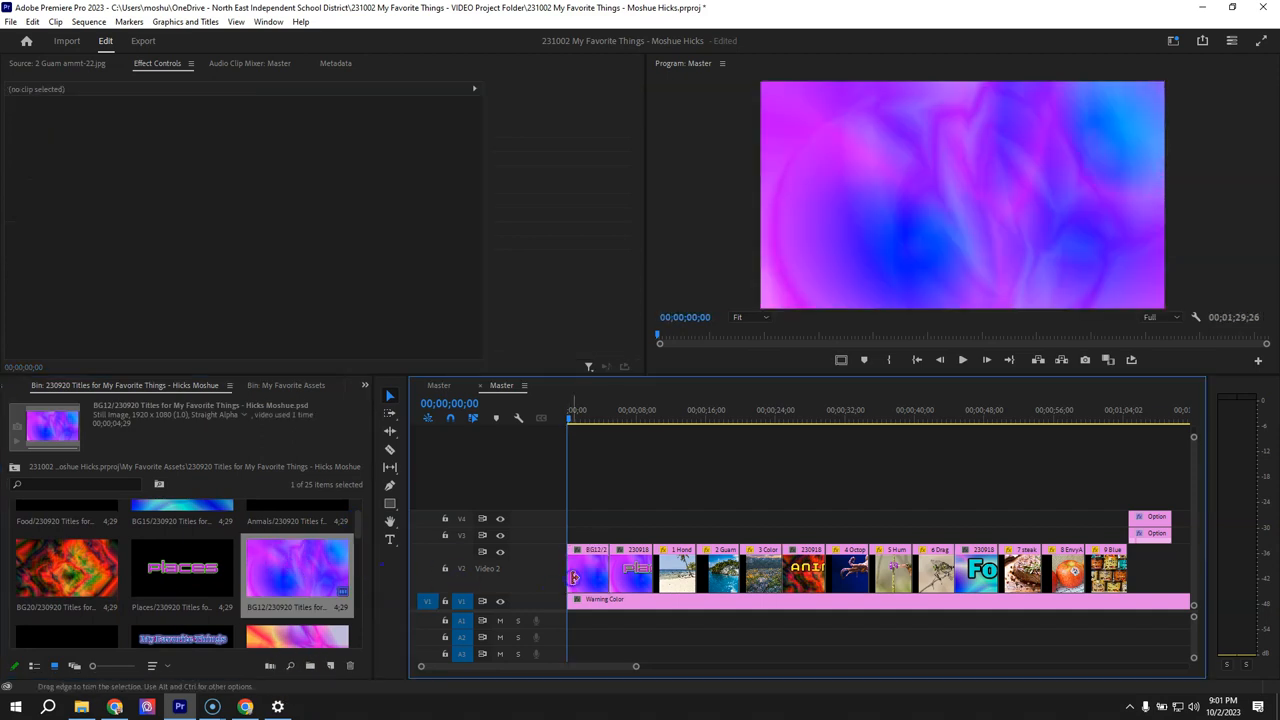
mouse_move(601, 412)
left_mouse_down()
mouse_move(610, 417)
mouse_move(592, 419)
left_mouse_up()
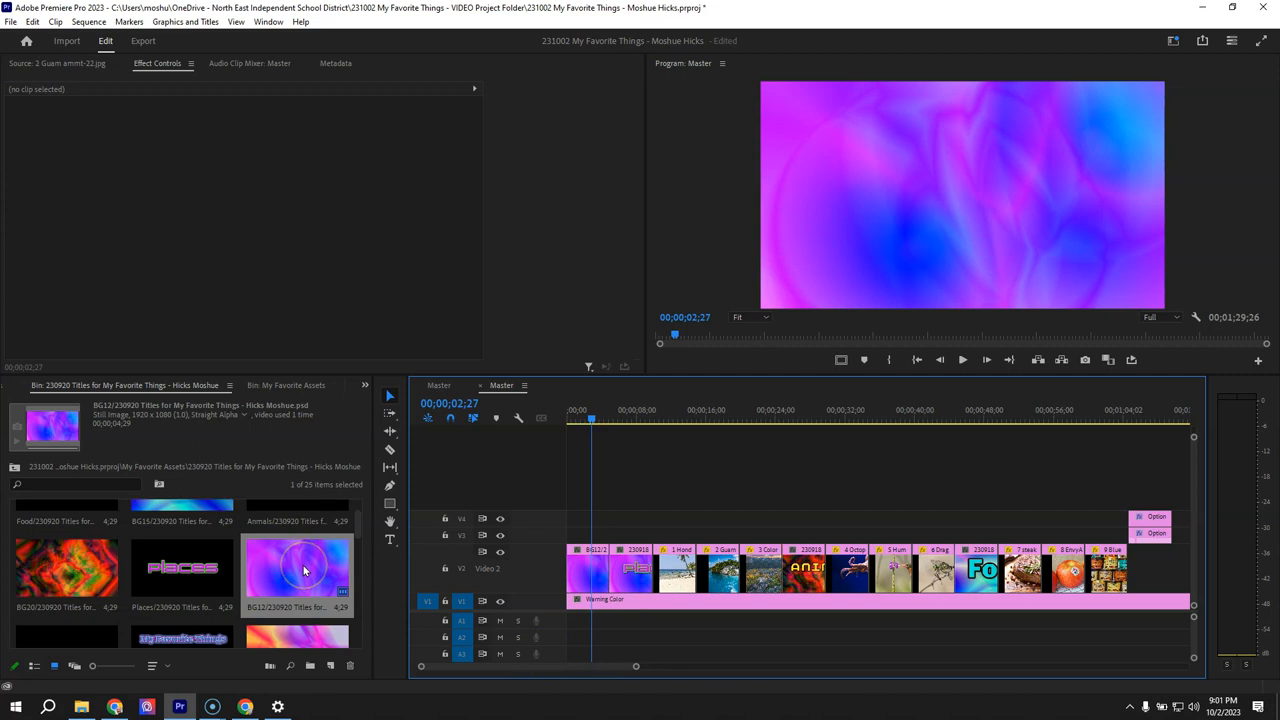
- Place the author's name layer on V3 at the sequence start and set its position to 941, -140
scroll(218, 566, "down", 3)
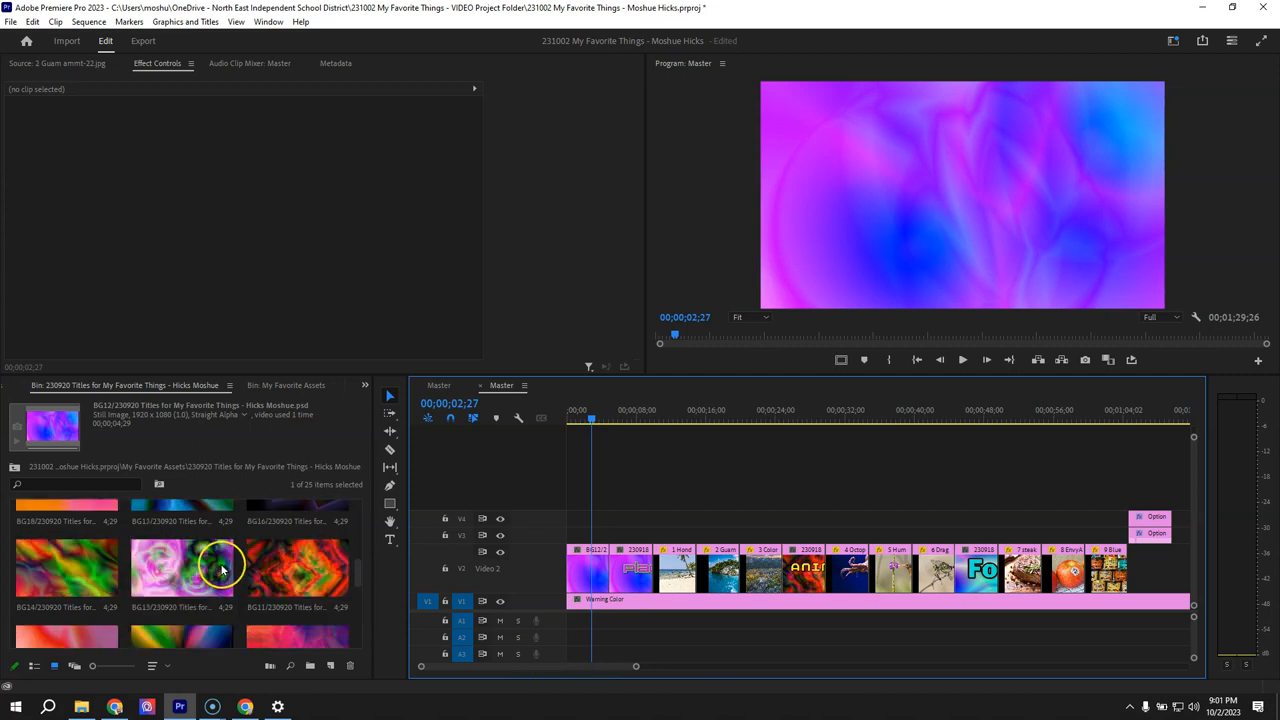
scroll(221, 567, "down", 5)
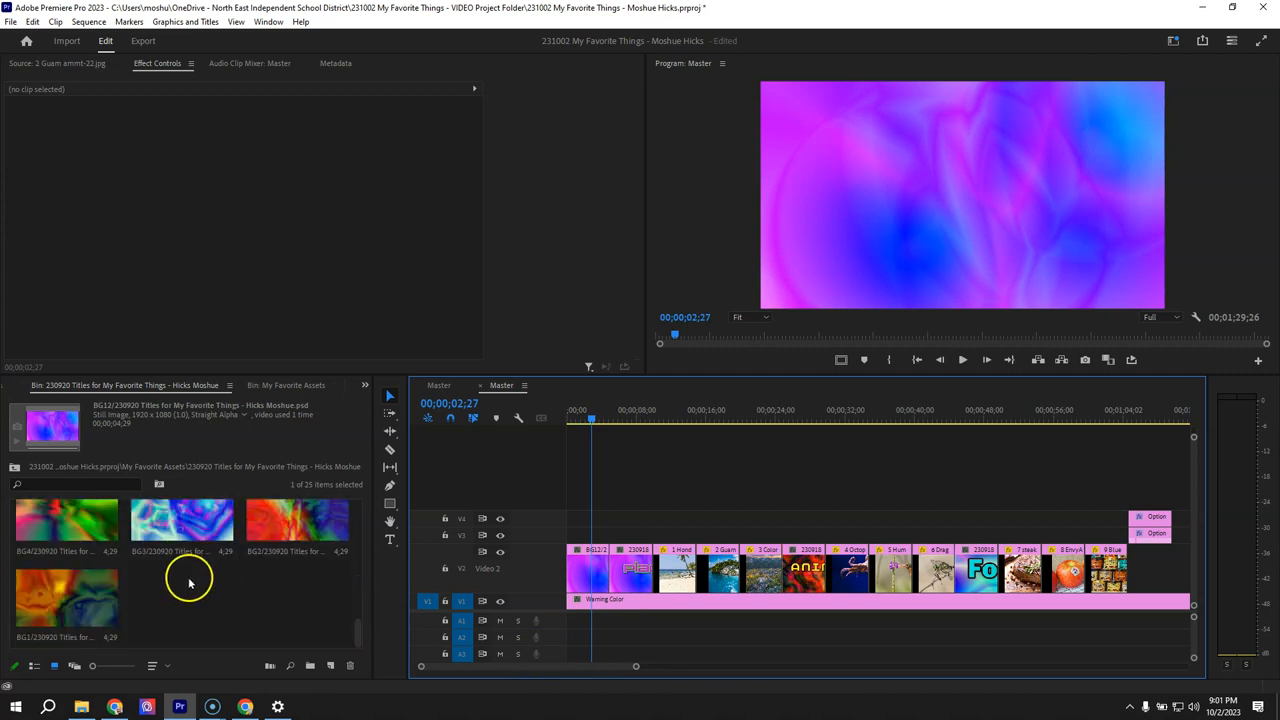
scroll(221, 565, "up", 1)
scroll(221, 565, "down", 1)
left_click_drag(71, 612, 550, 533)
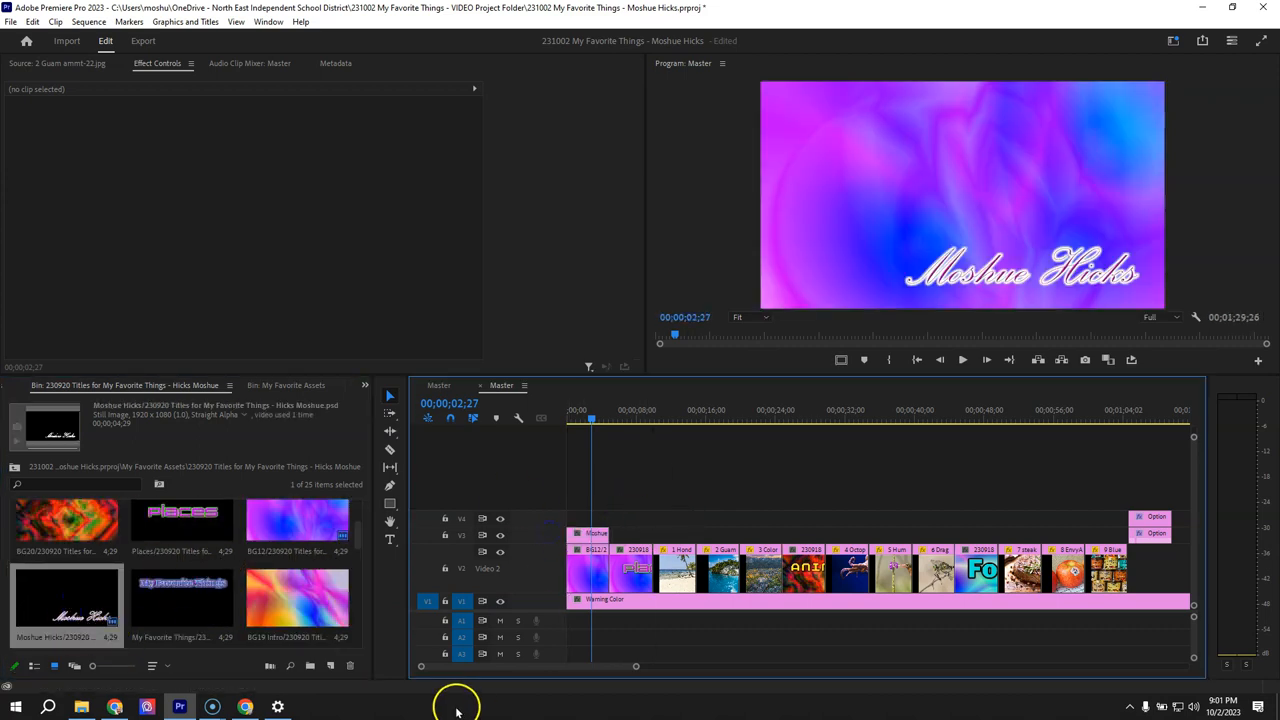
left_click(585, 534)
left_click_drag(247, 133, 8, 134)
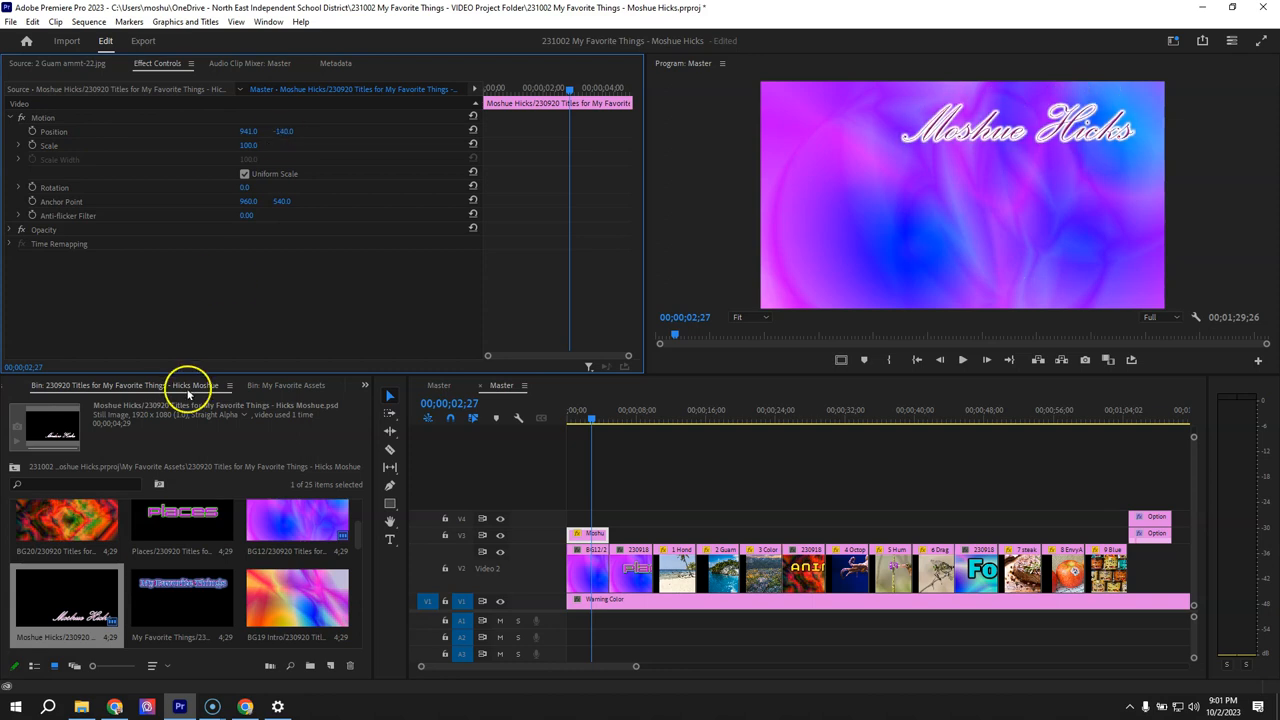
- Place the My Favorite Things title layer on V4 above the name clip and set its vertical position to 950
left_click(178, 604)
left_click_drag(173, 591, 576, 532)
left_click(588, 519)
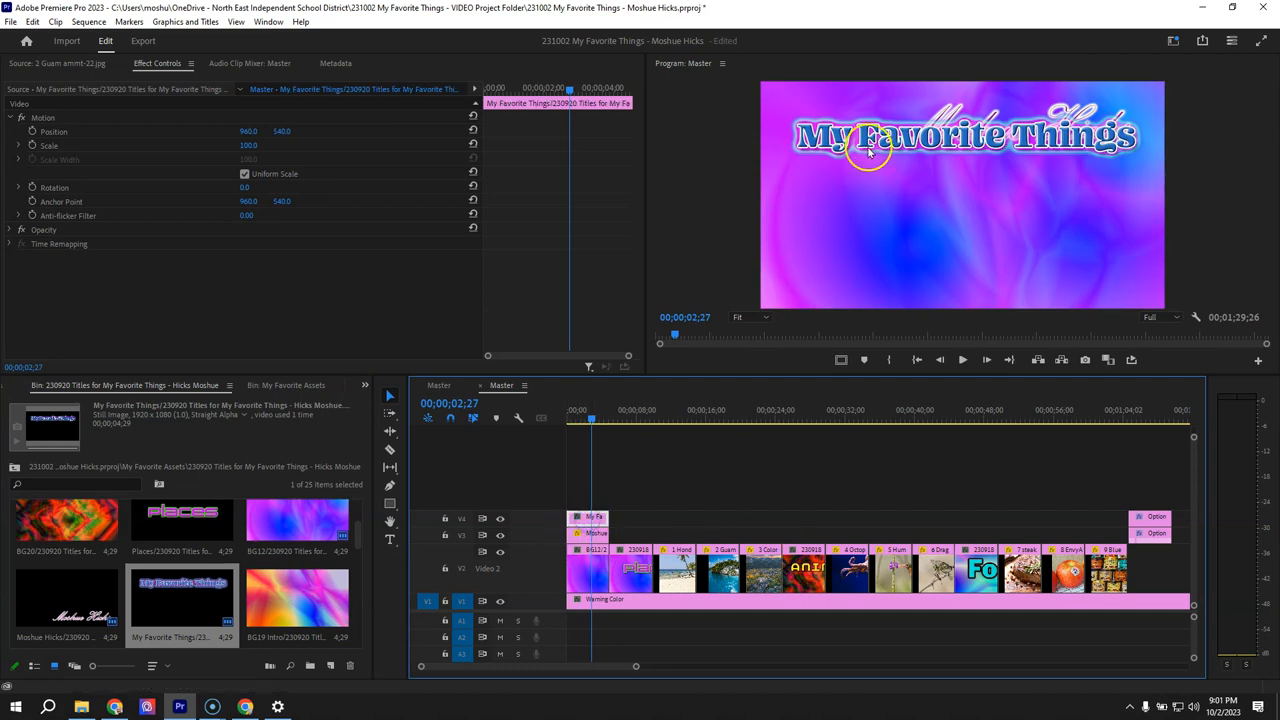
left_click(282, 132)
left_click_drag(282, 132, 289, 133)
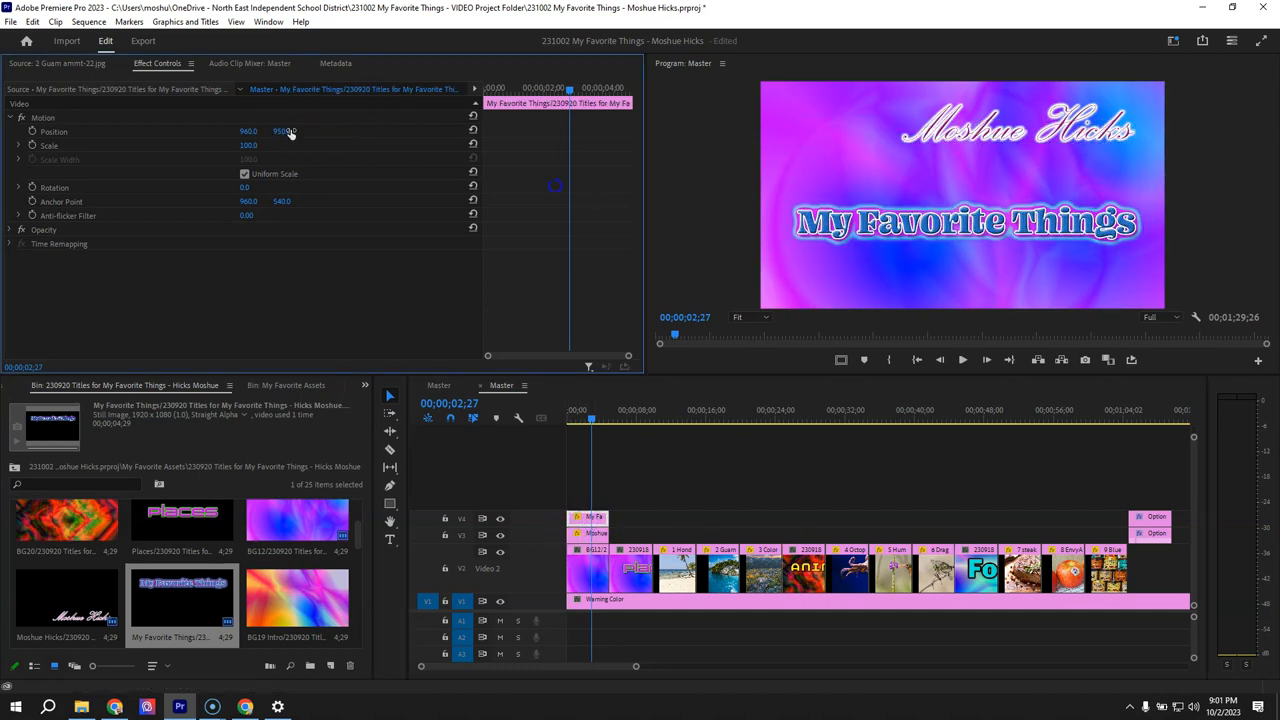
- Replace the BG12 background at the start of Video 2 with the BG19 Intro layer
left_click(288, 598)
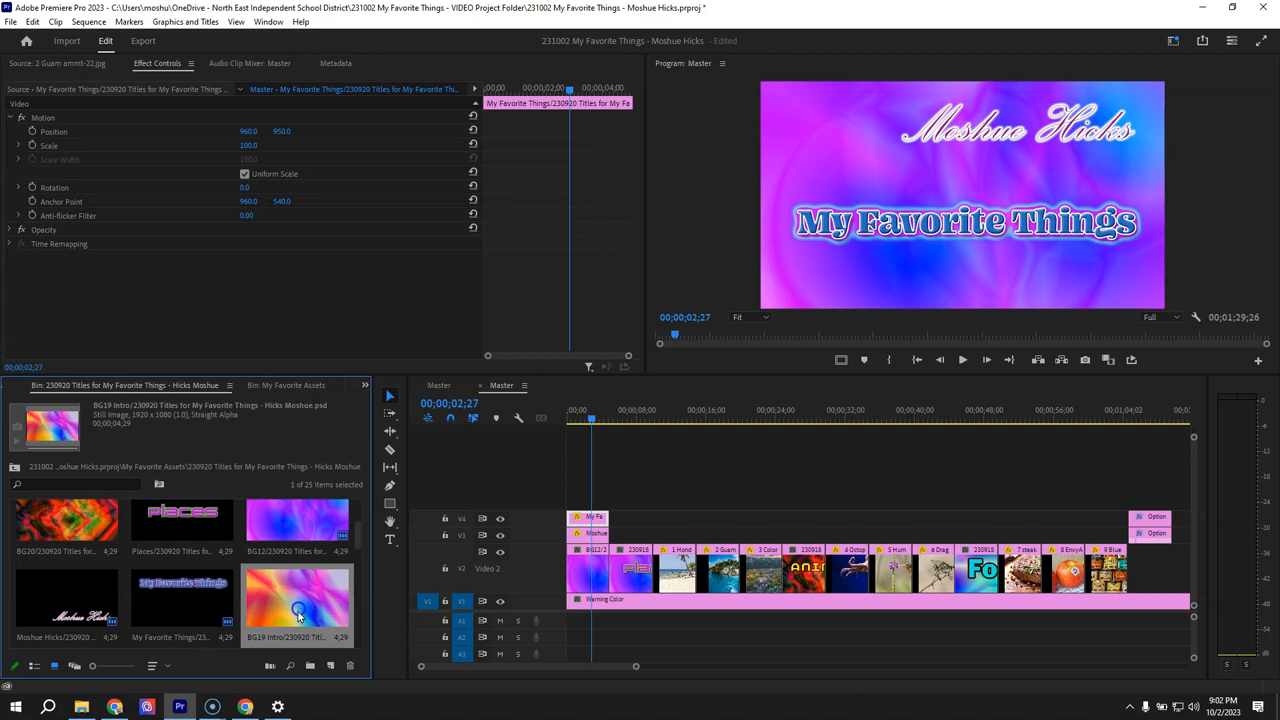
left_click_drag(285, 596, 563, 568)
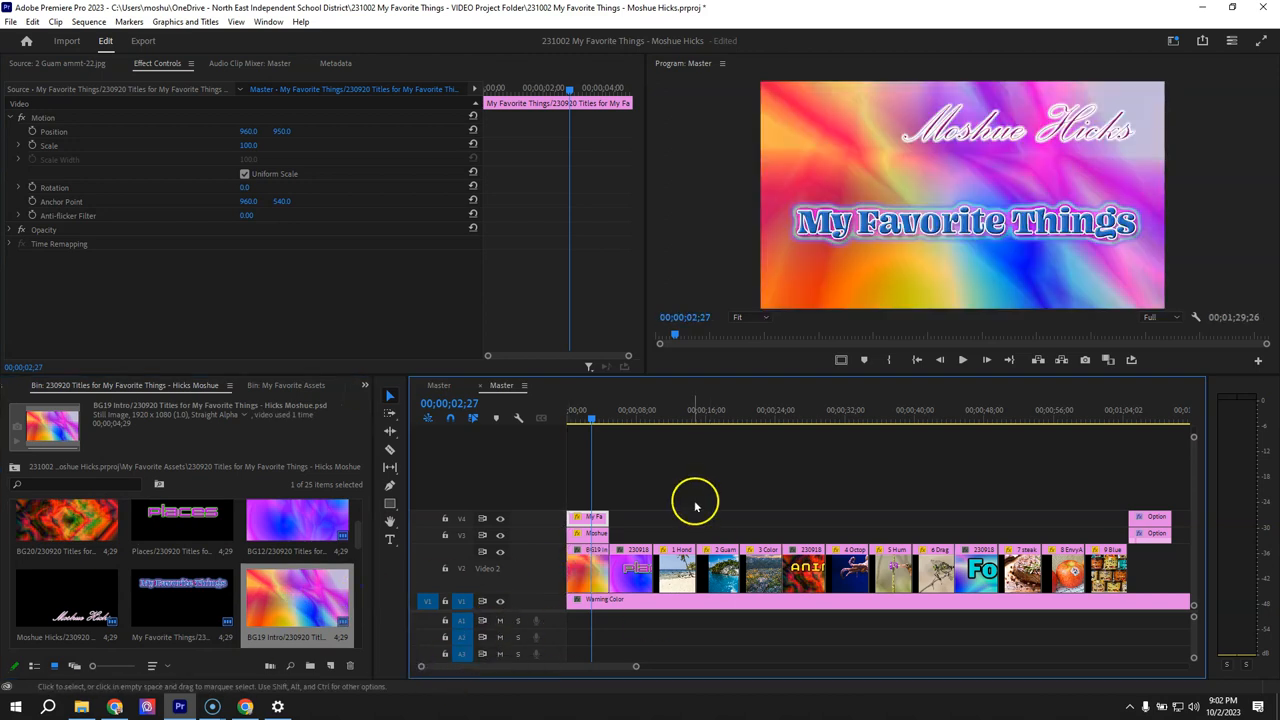
left_click_drag(589, 417, 590, 419)
left_click(585, 627)
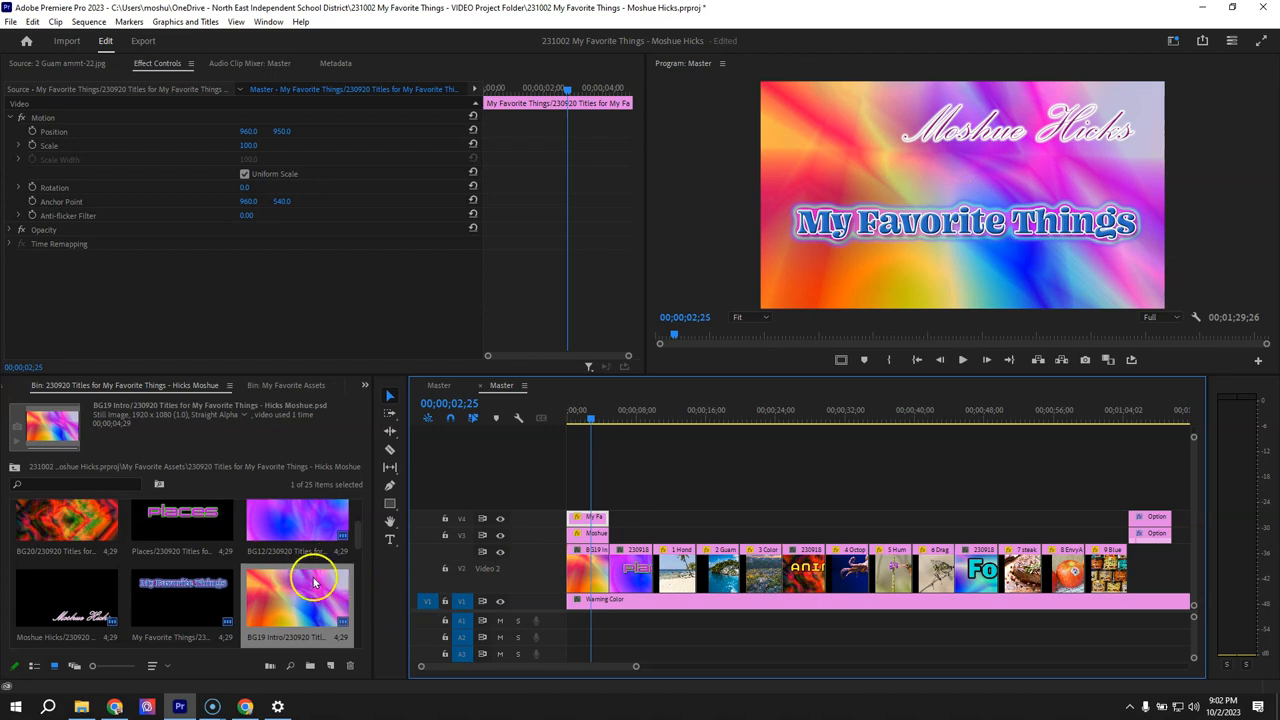
- Place the Anmals layer on V3 above the animals title clip, overwrite that clip with BG12, and preview at 00;00;26;05
scroll(260, 580, "down", 5)
scroll(255, 577, "up", 8)
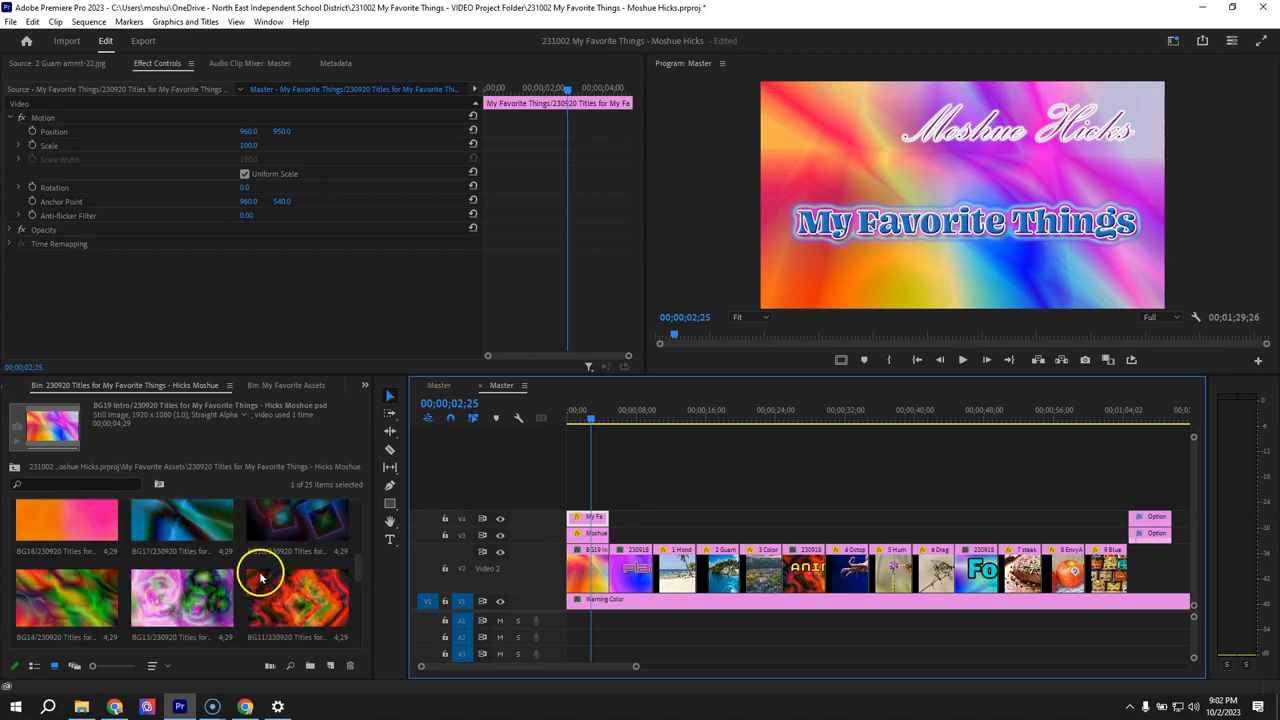
left_click(310, 525)
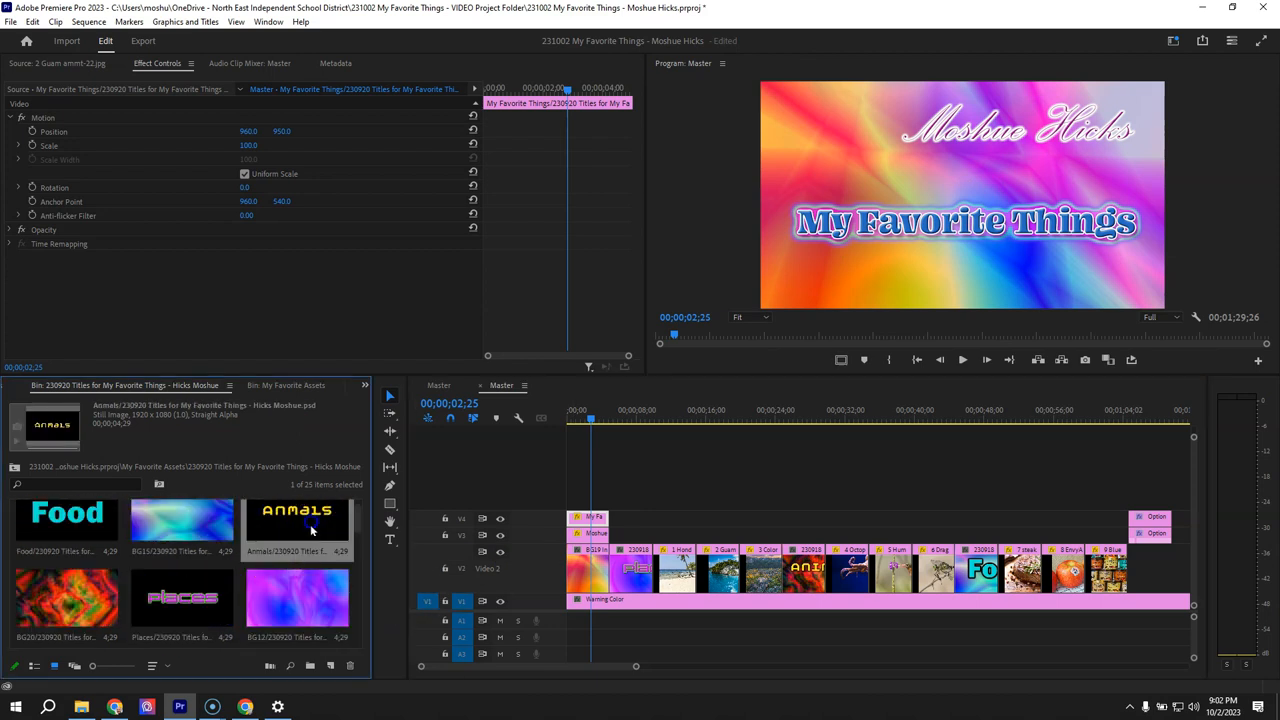
left_click_drag(297, 505, 786, 545)
left_click_drag(277, 623, 800, 583)
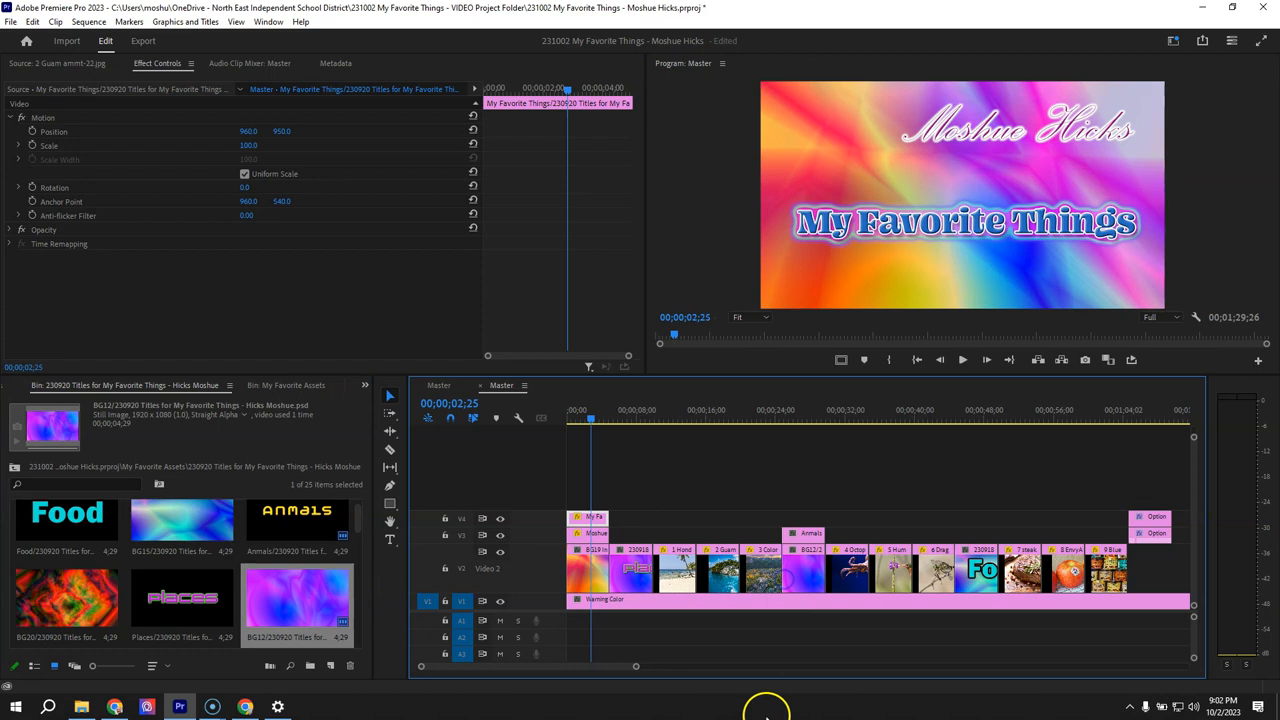
left_click(795, 412)
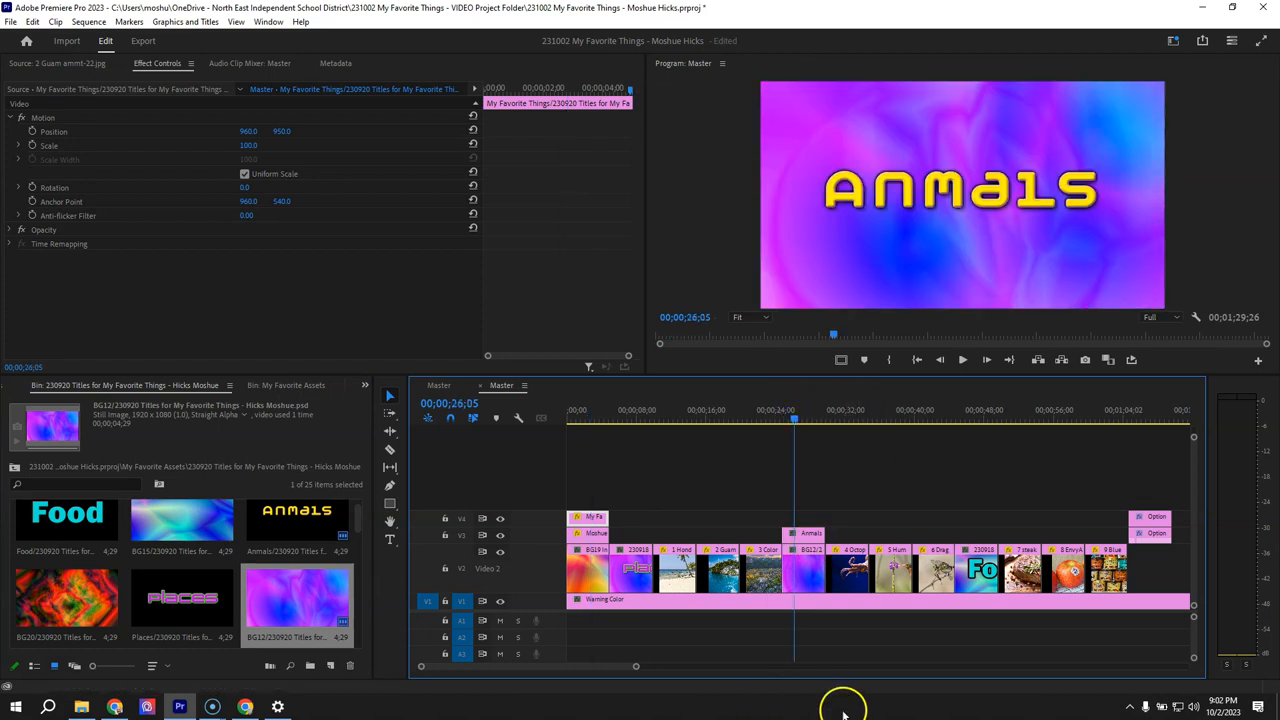
- Open the Anmals title clip for editing in Adobe Photoshop
left_click(808, 534)
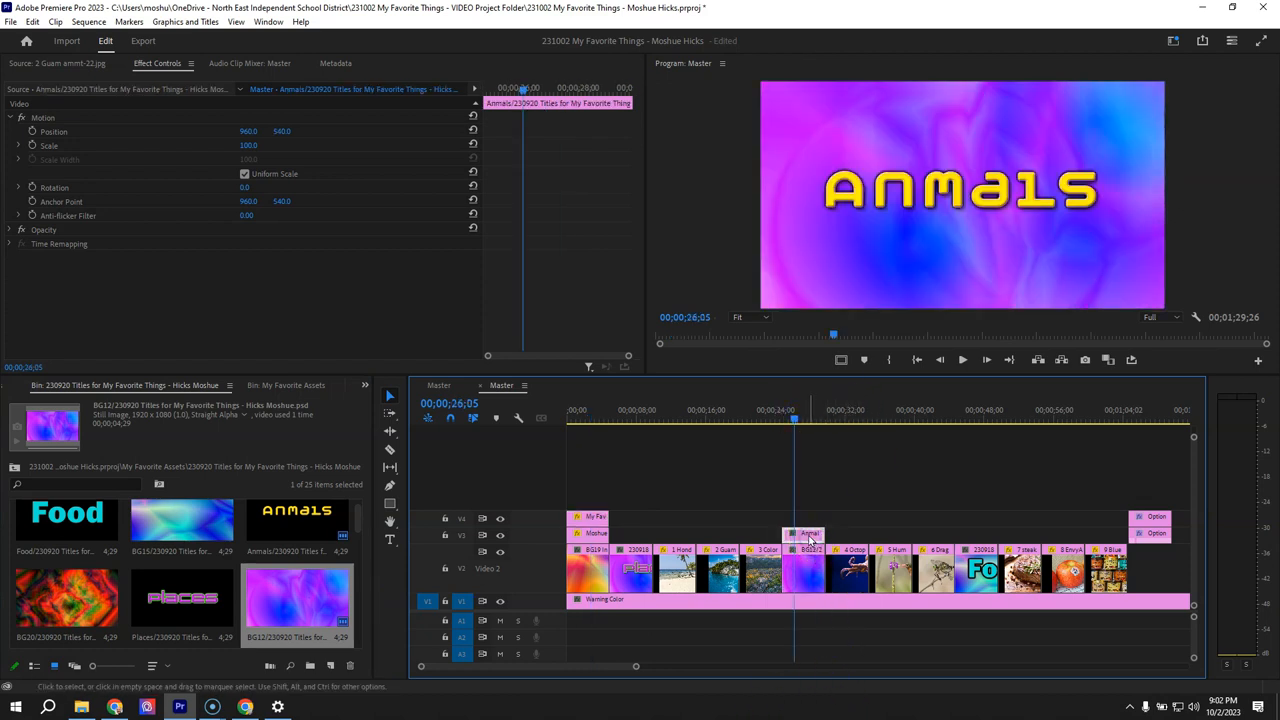
right_click(808, 536)
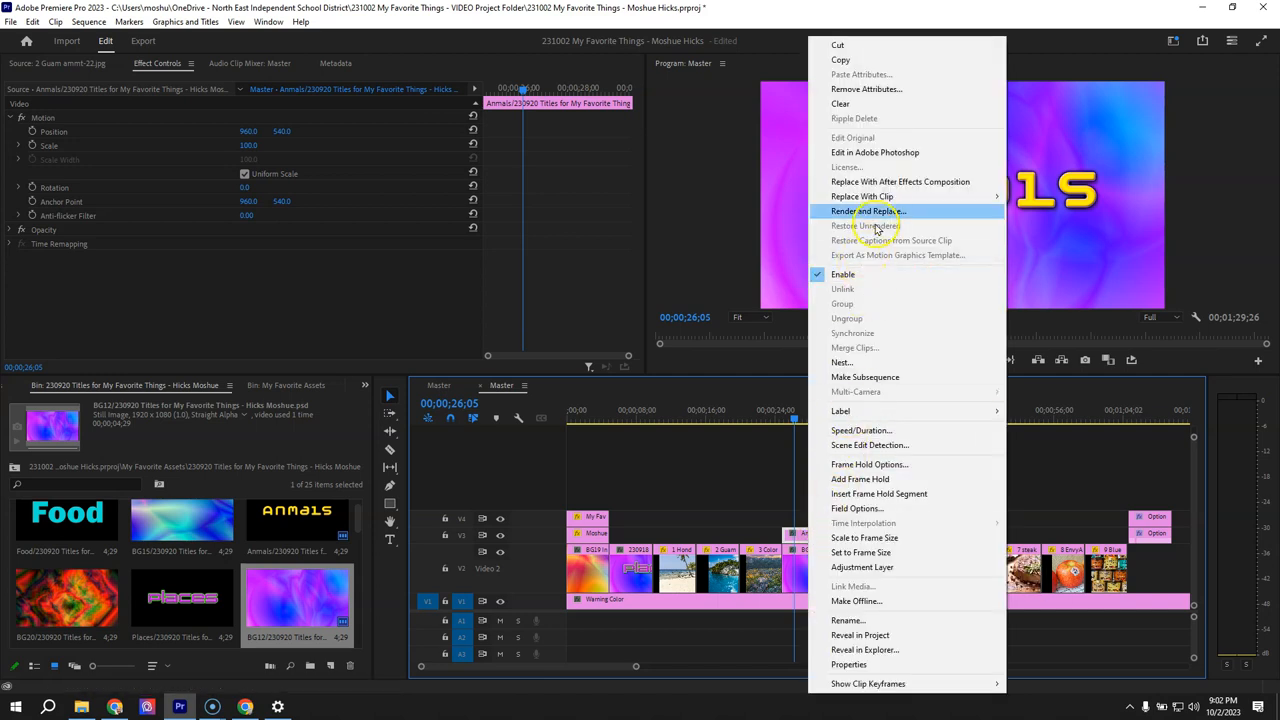
mouse_move(886, 196)
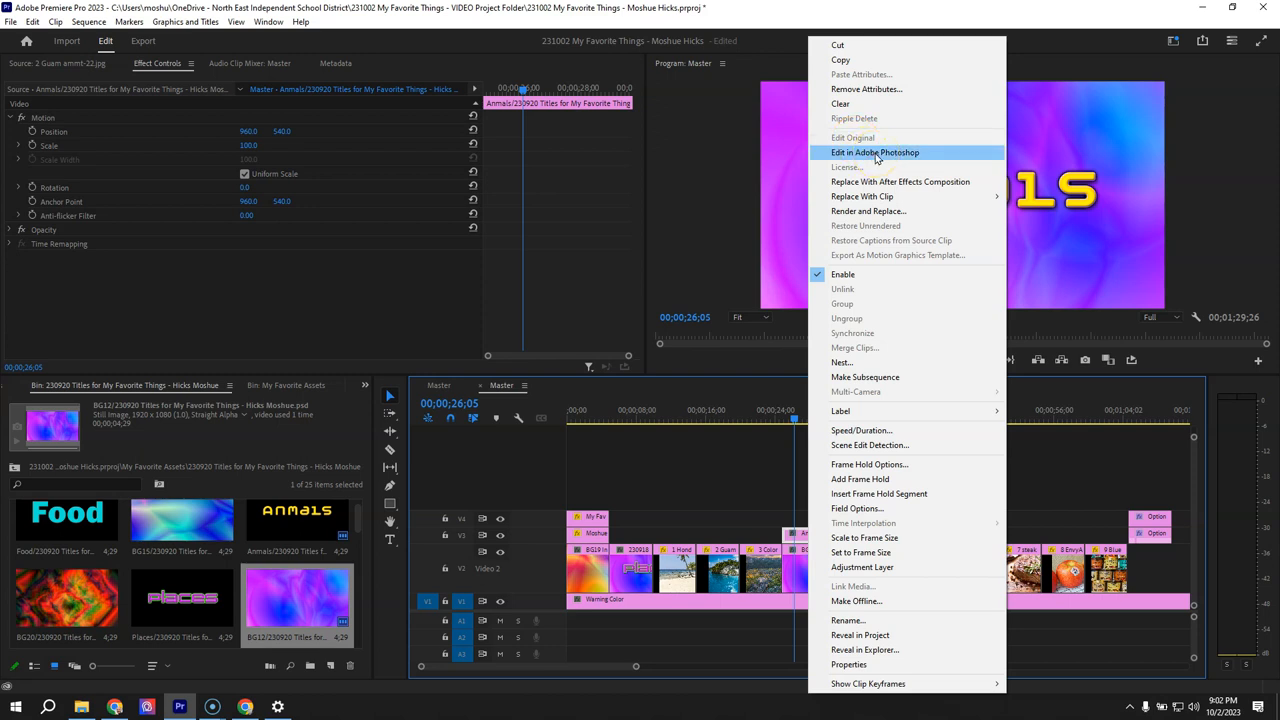
left_click(876, 152)
left_click(893, 346)
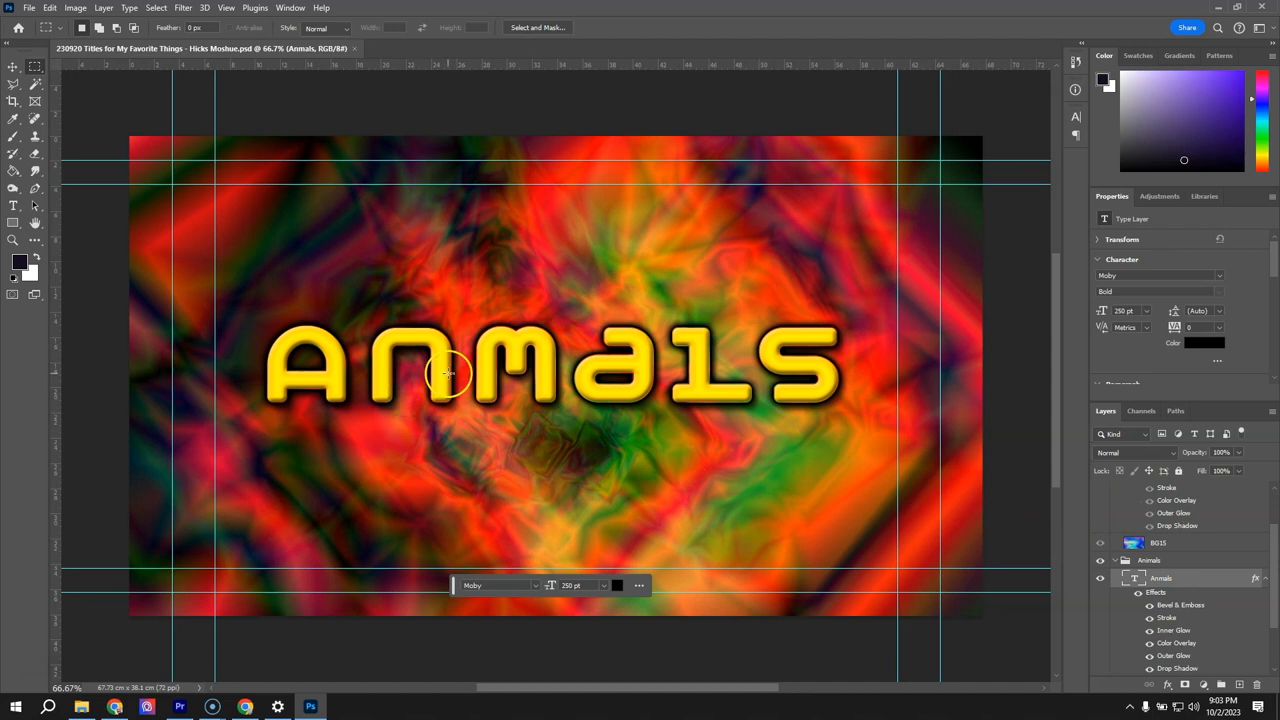
- Correct the title text to Animals by inserting the missing i, save the PSD, and switch back to Premiere Pro
left_click(14, 207)
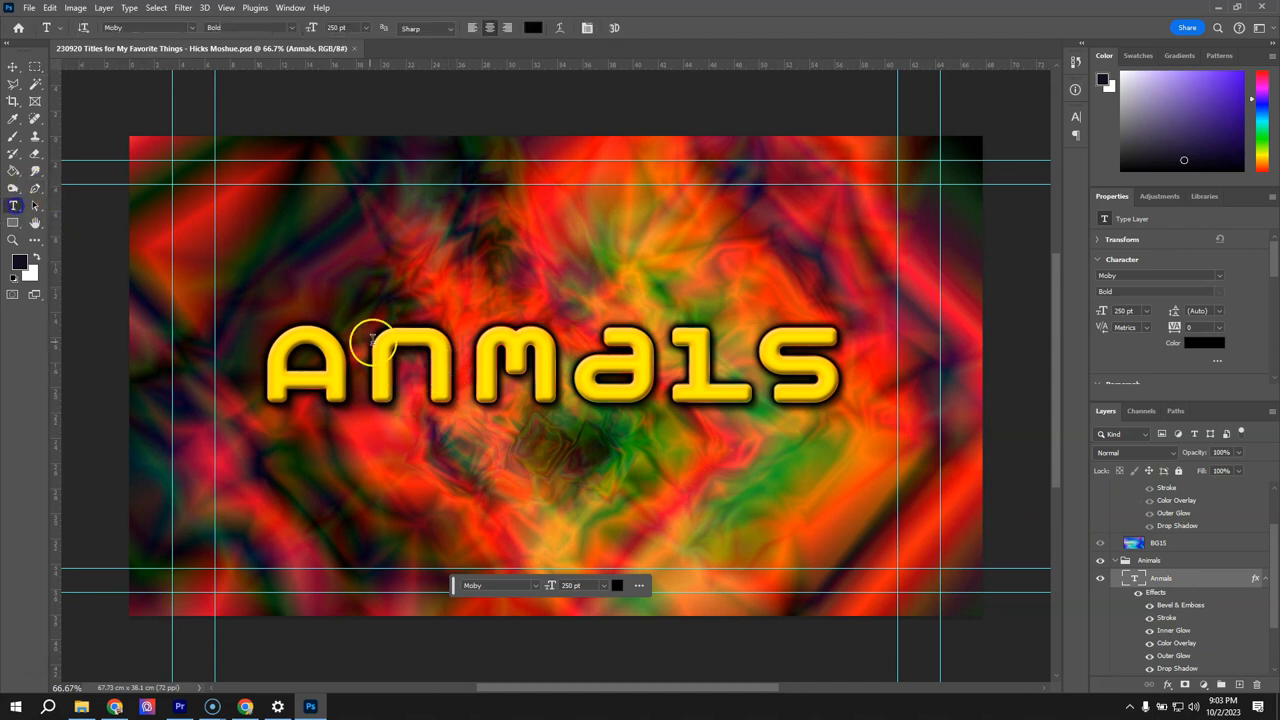
left_click(463, 357)
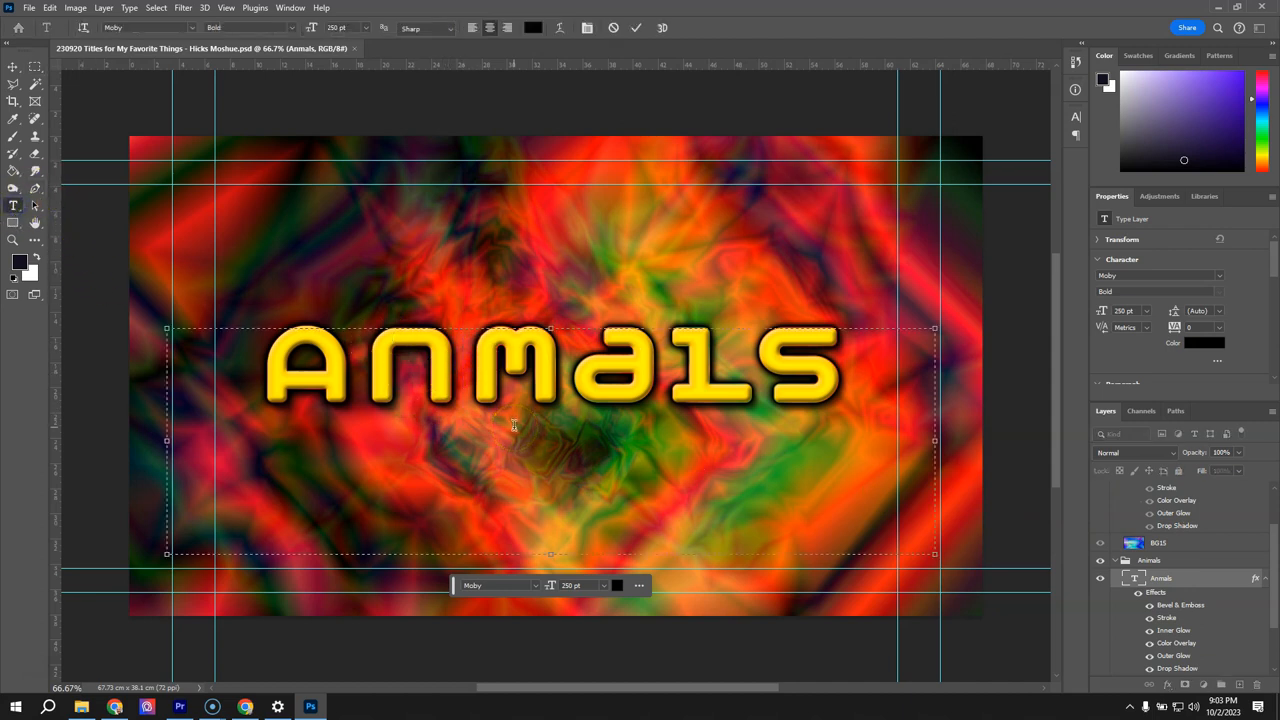
type("i")
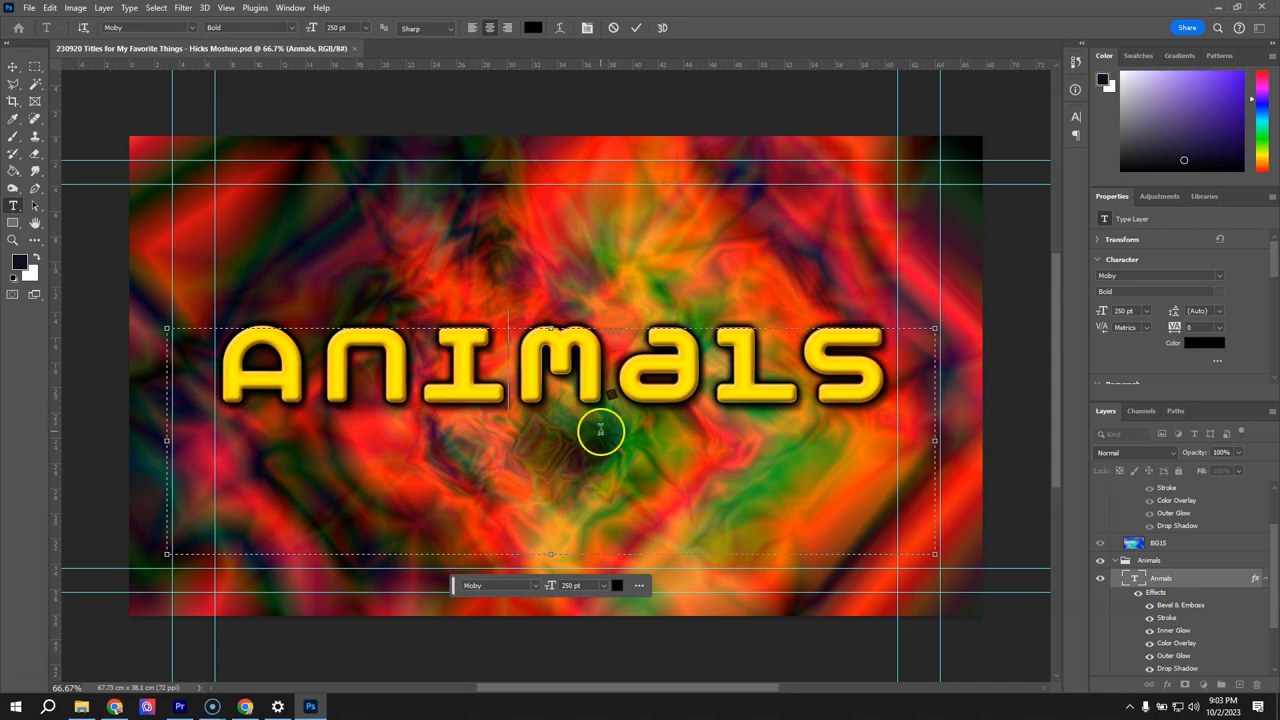
left_click(28, 8)
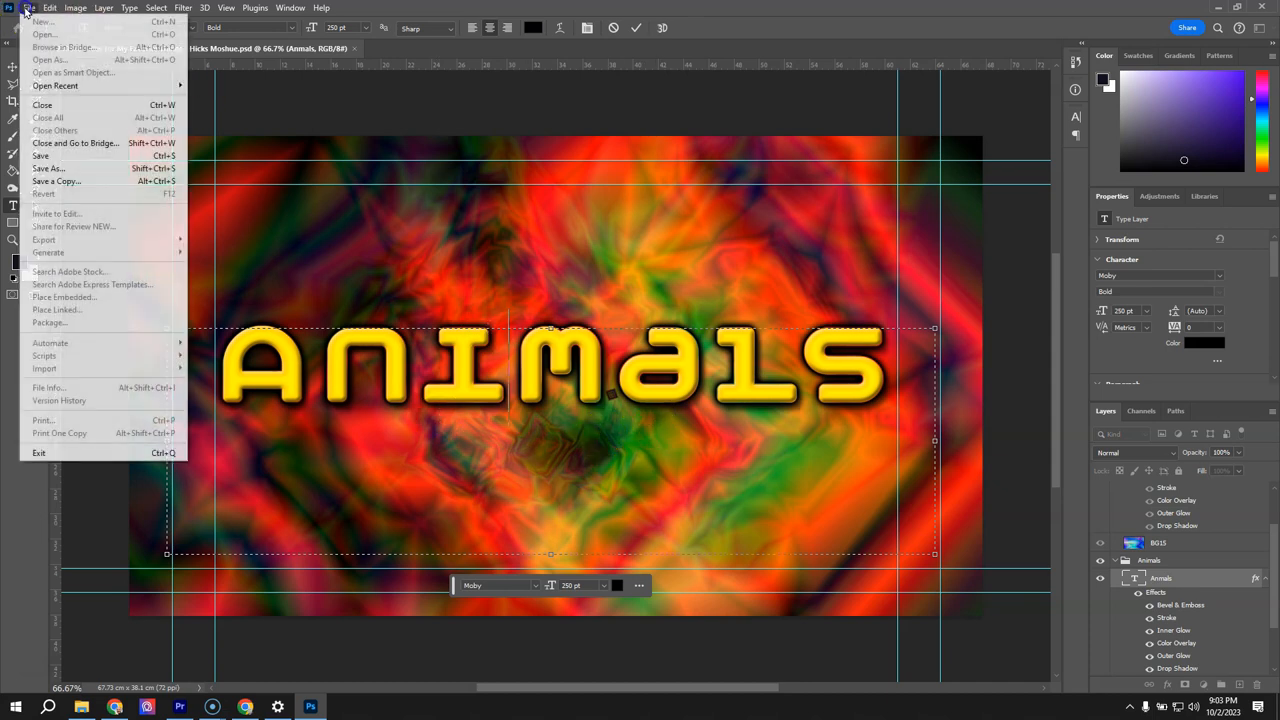
left_click(90, 155)
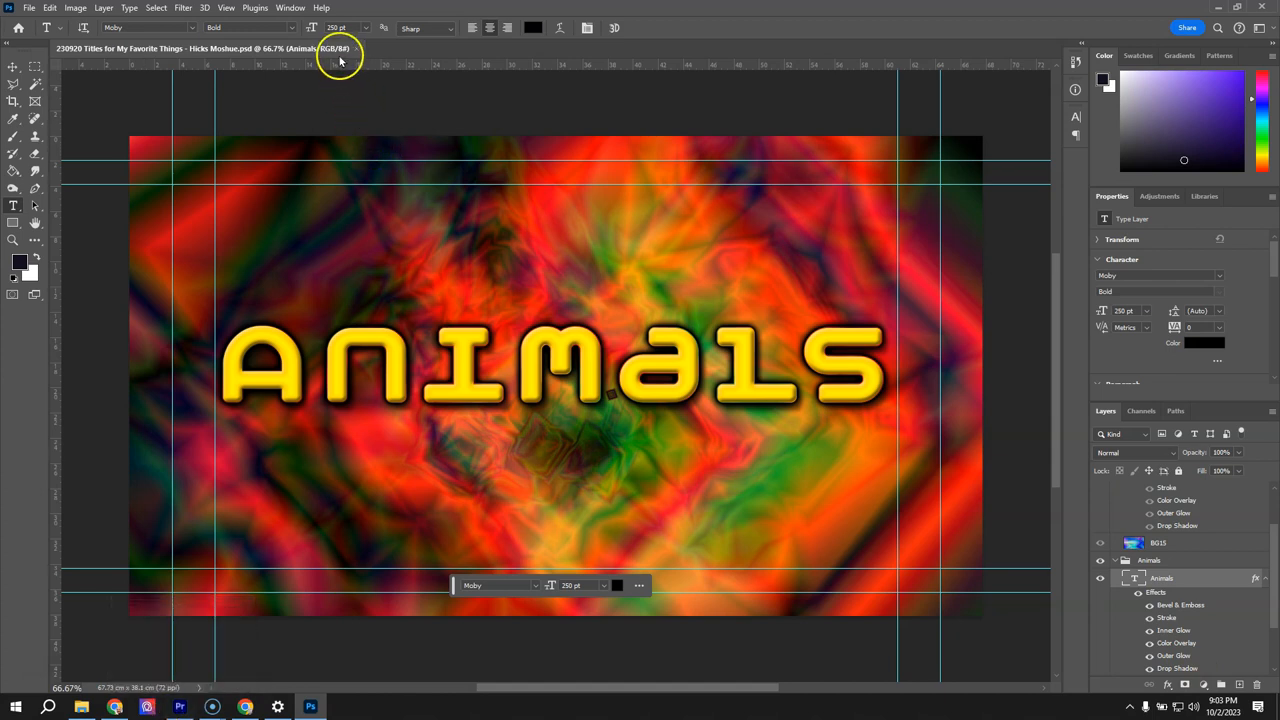
left_click(181, 706)
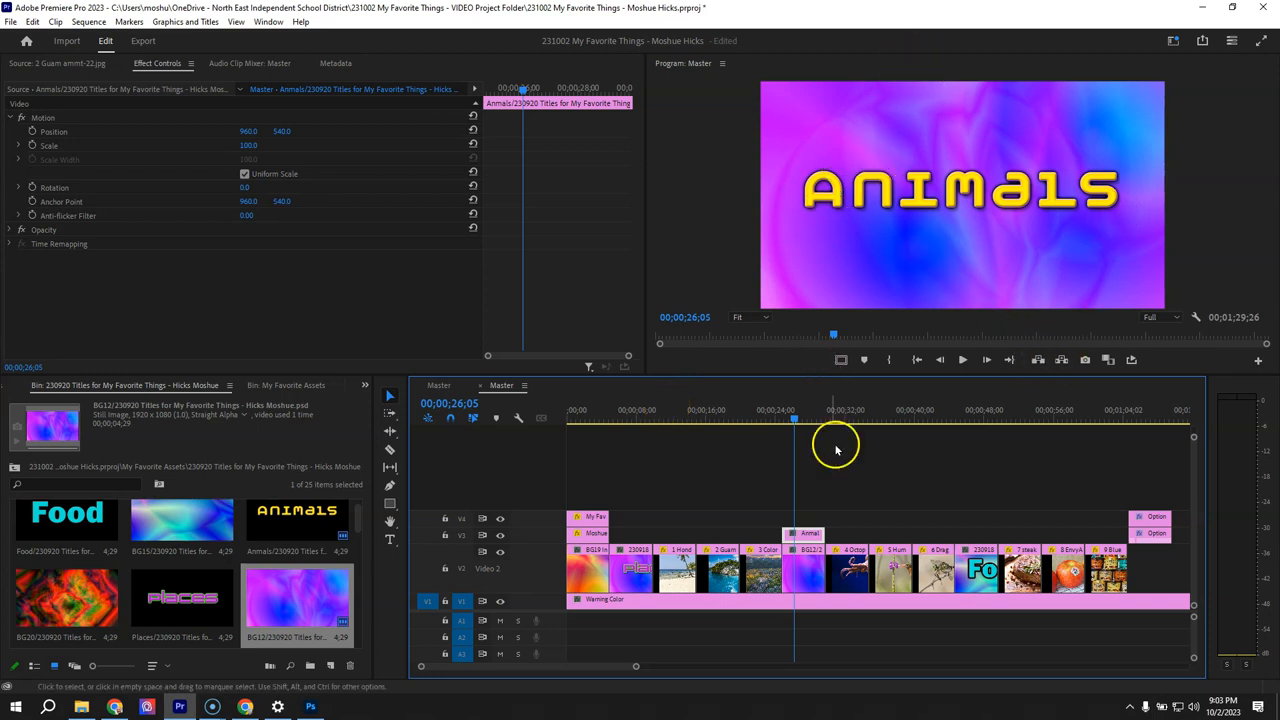
- Switch to Photoshop and change the Animals title's font to Lucida Sans Typewriter
left_click(312, 704)
left_click_drag(238, 371, 920, 371)
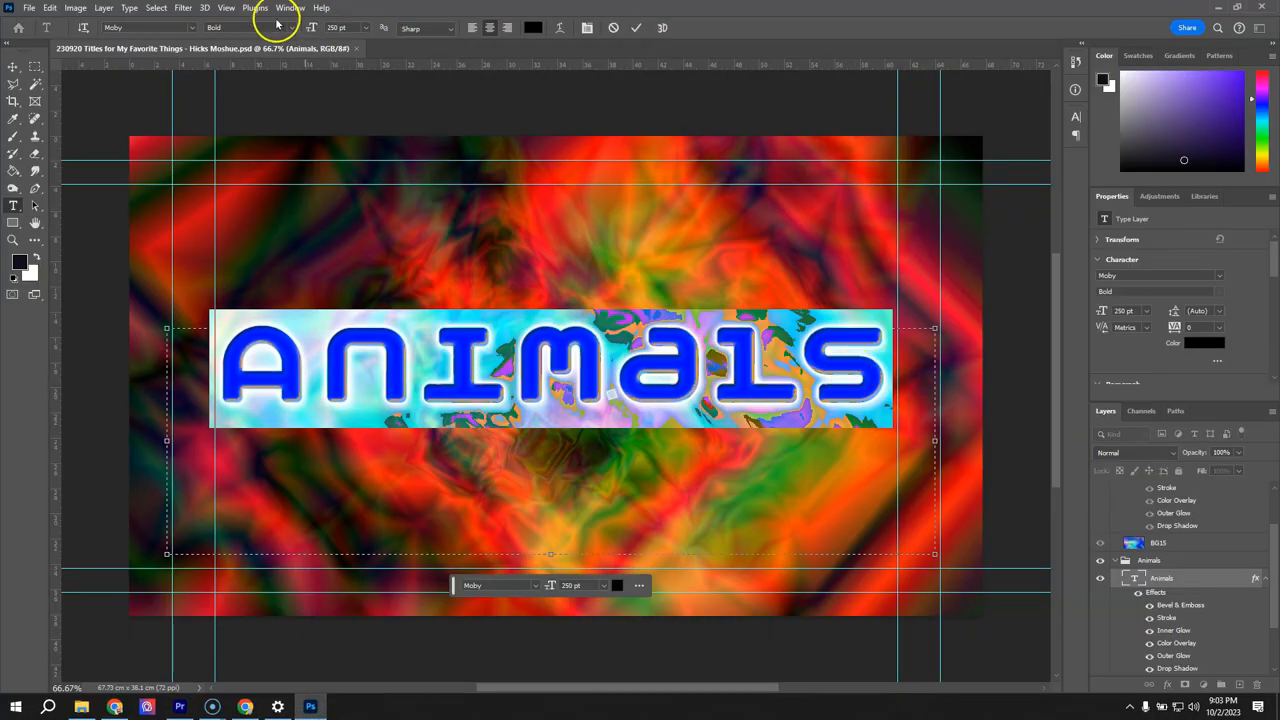
left_click(190, 27)
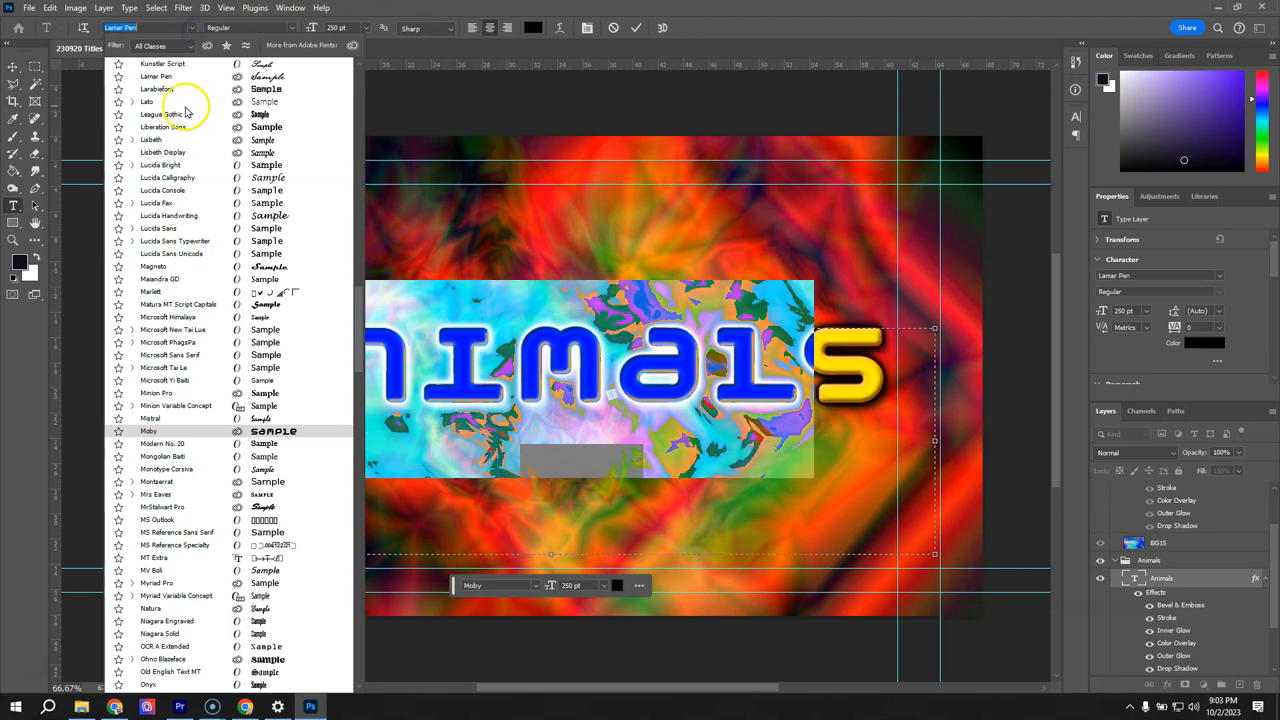
left_click(172, 241)
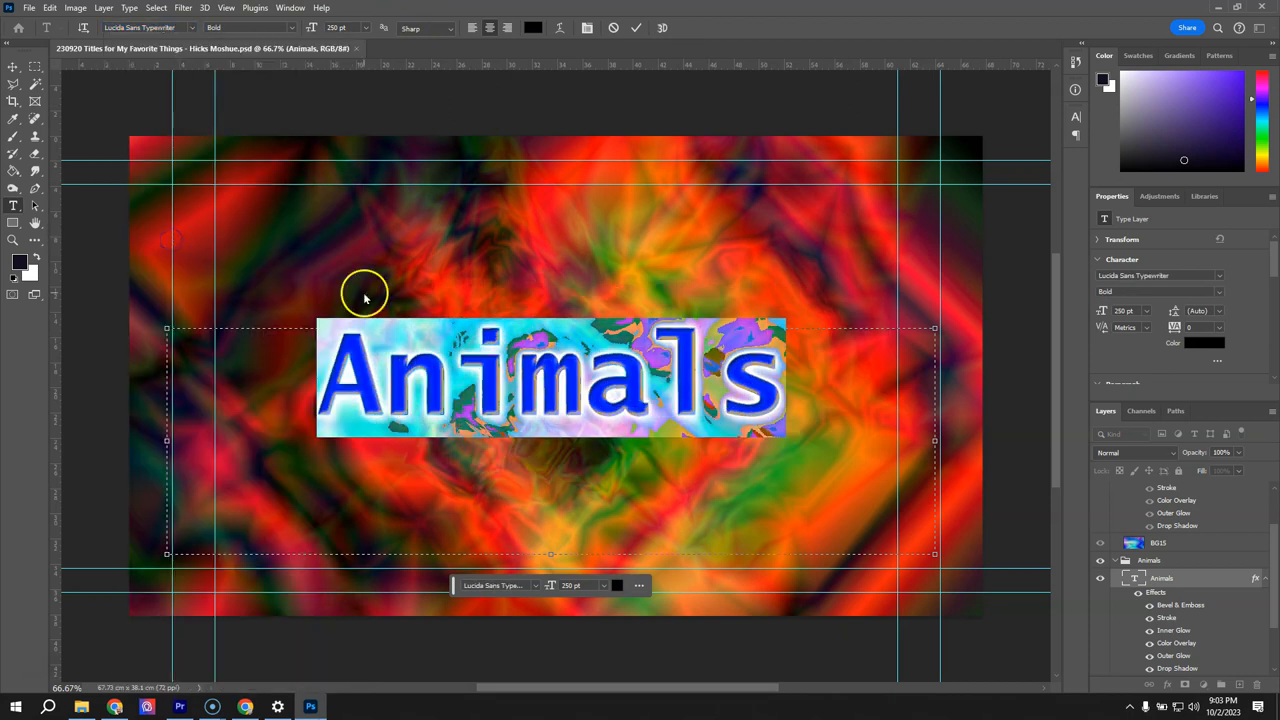
left_click(636, 27)
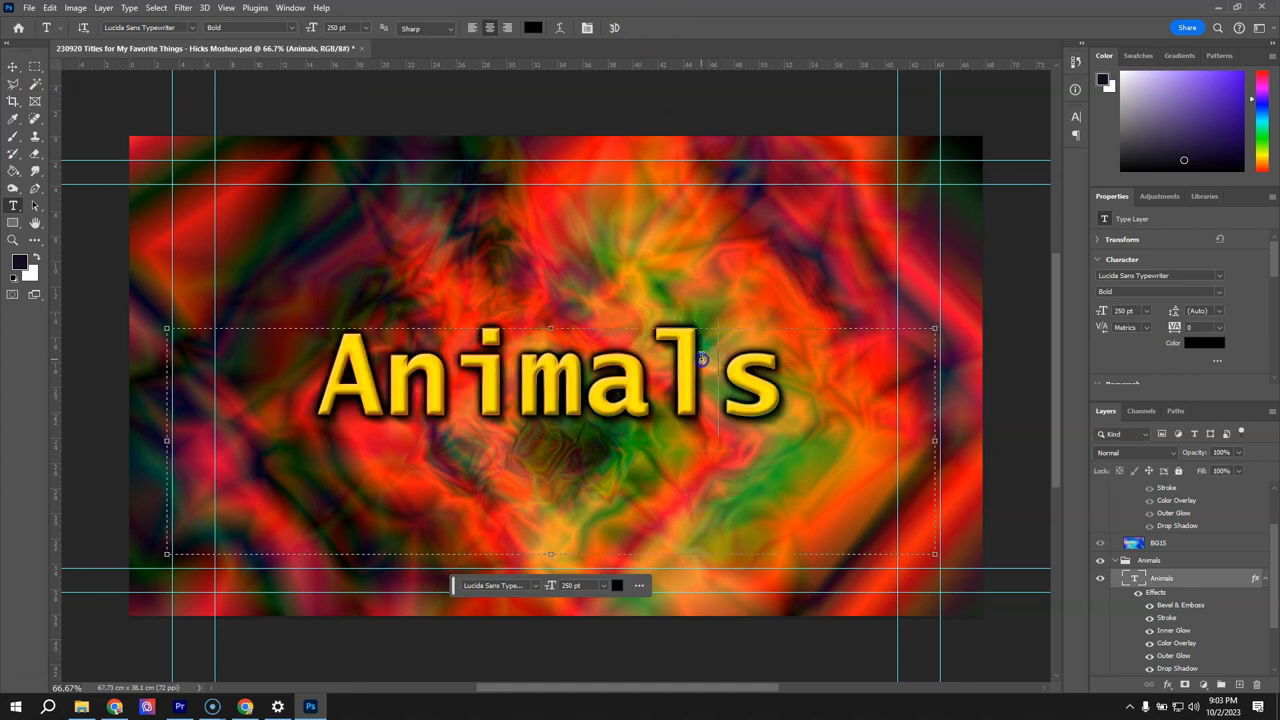
- Set the font size of the whole Animals title text to 300 pt
left_click_drag(780, 384, 218, 388)
left_click(339, 37)
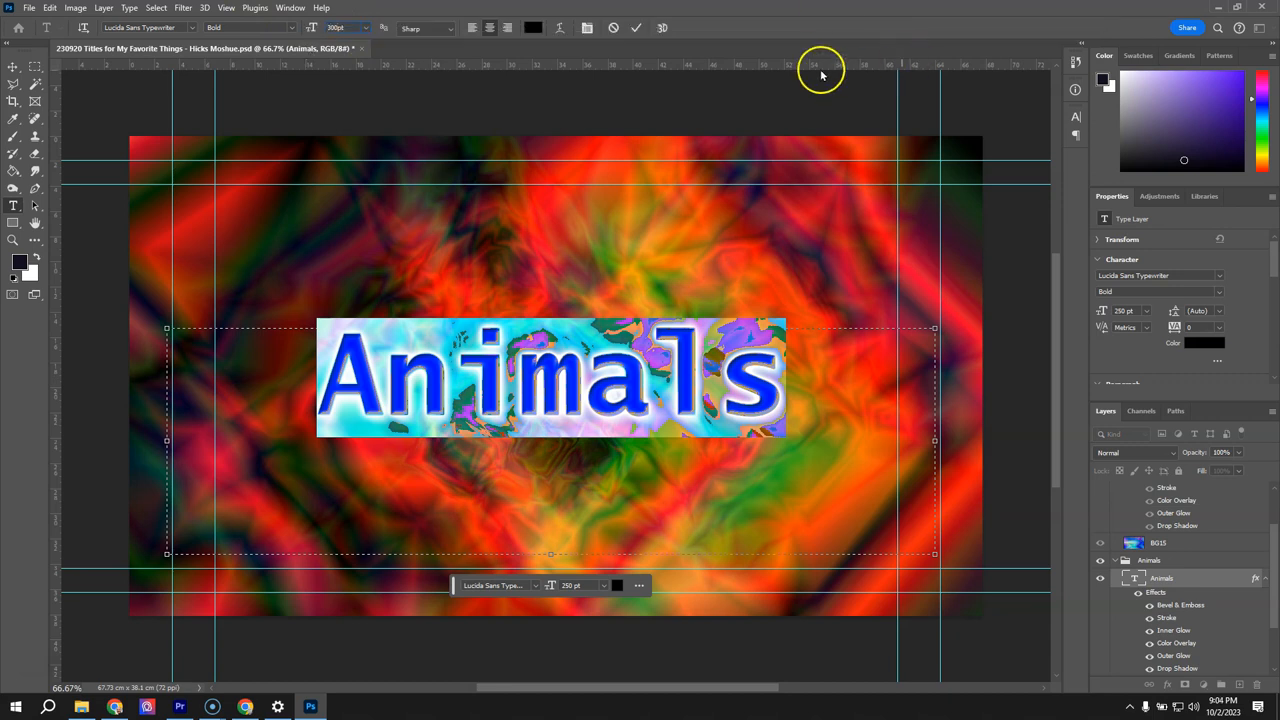
left_click(643, 29)
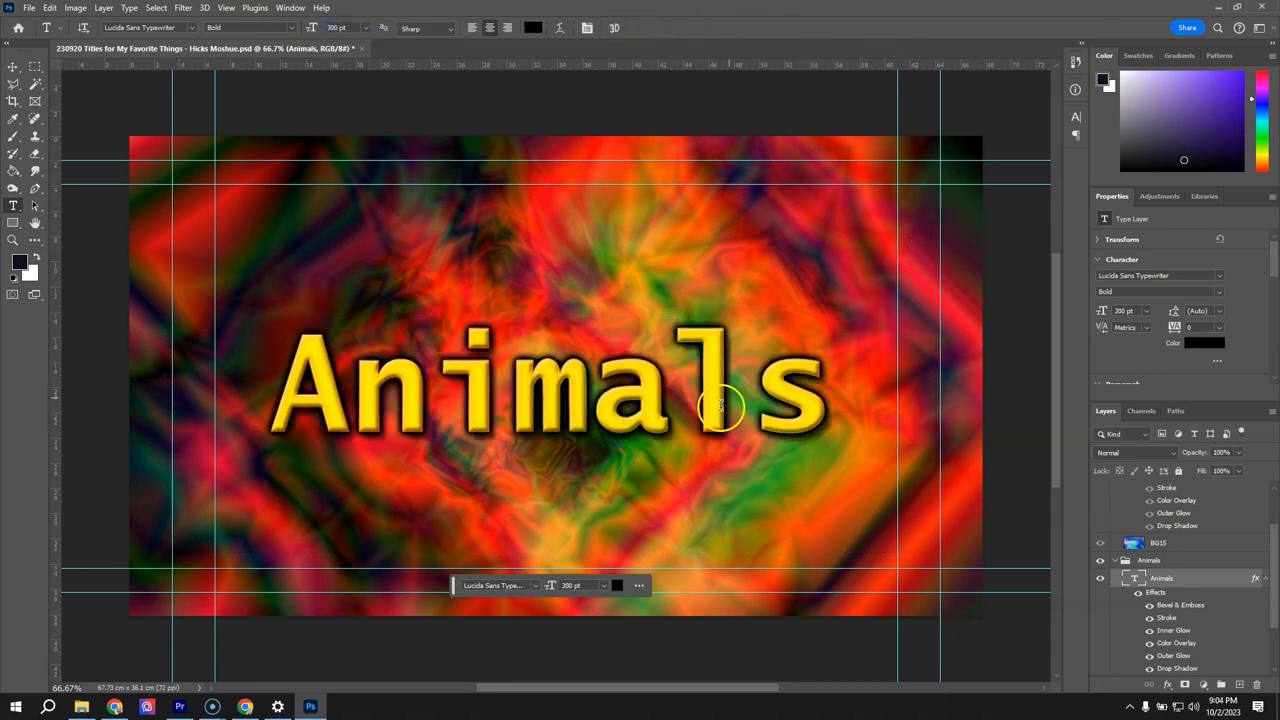
- Save the titles PSD and switch back to Premiere Pro
left_click(29, 8)
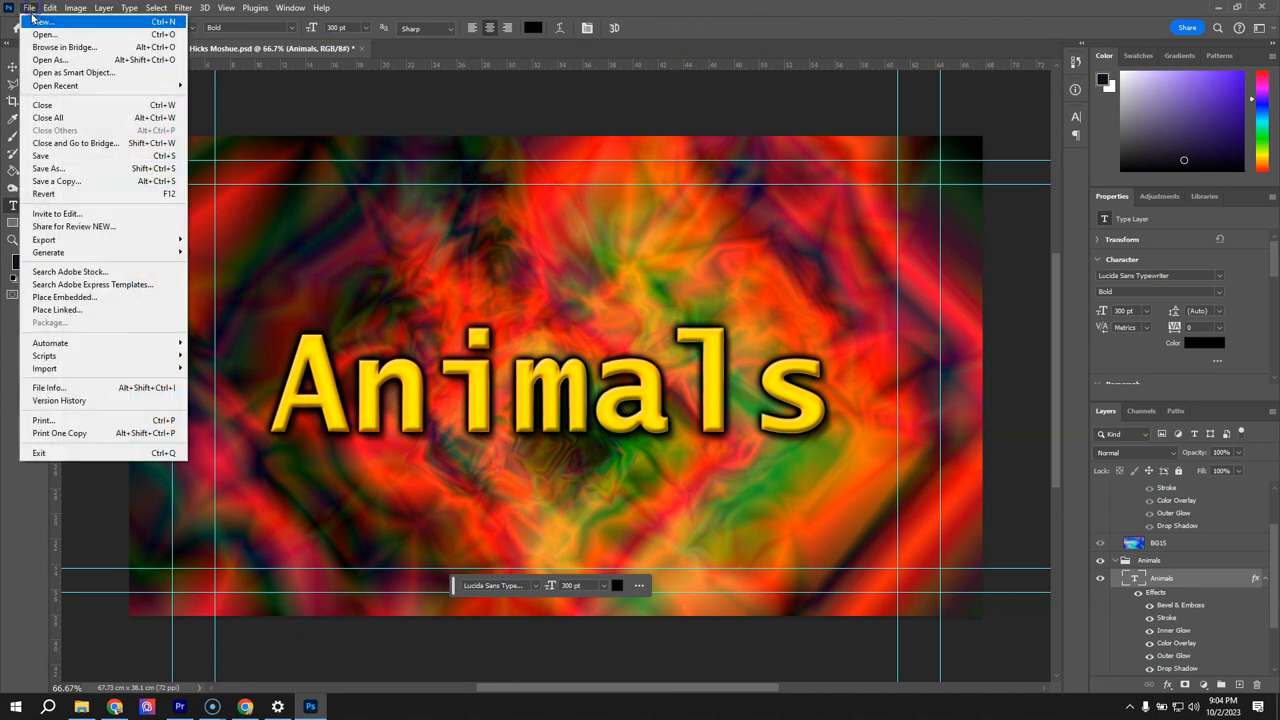
left_click(60, 156)
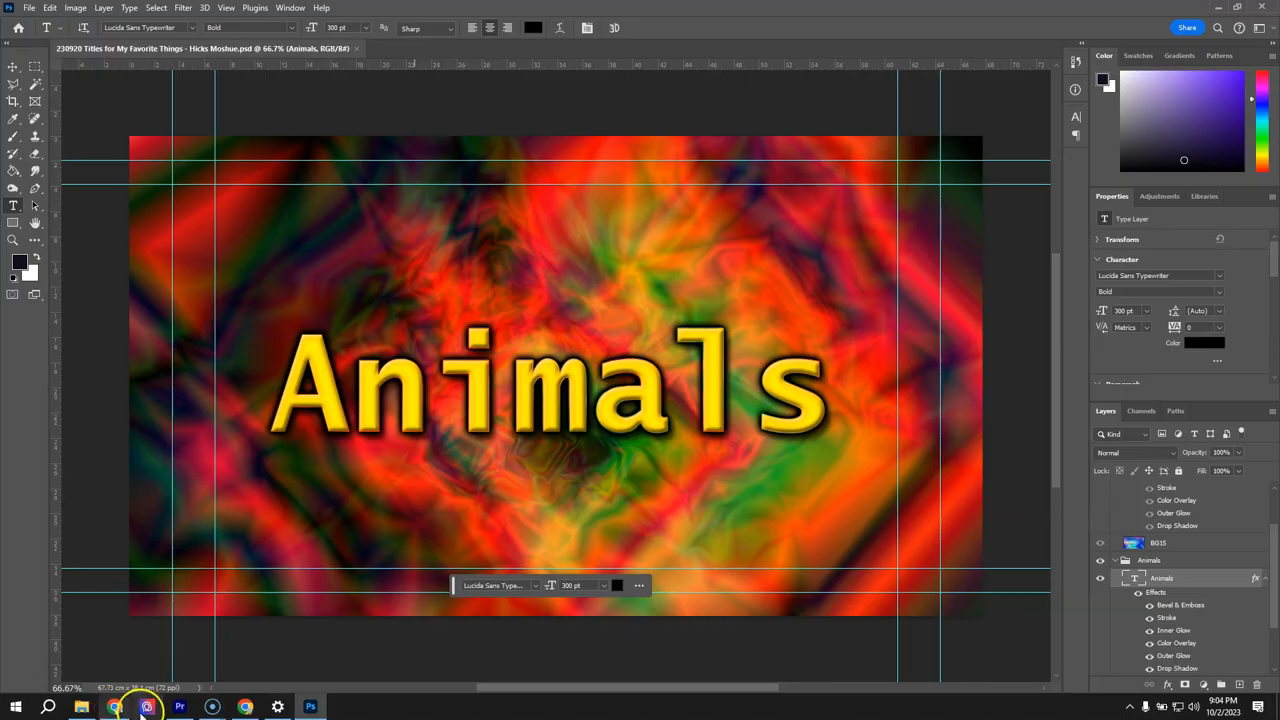
left_click(181, 707)
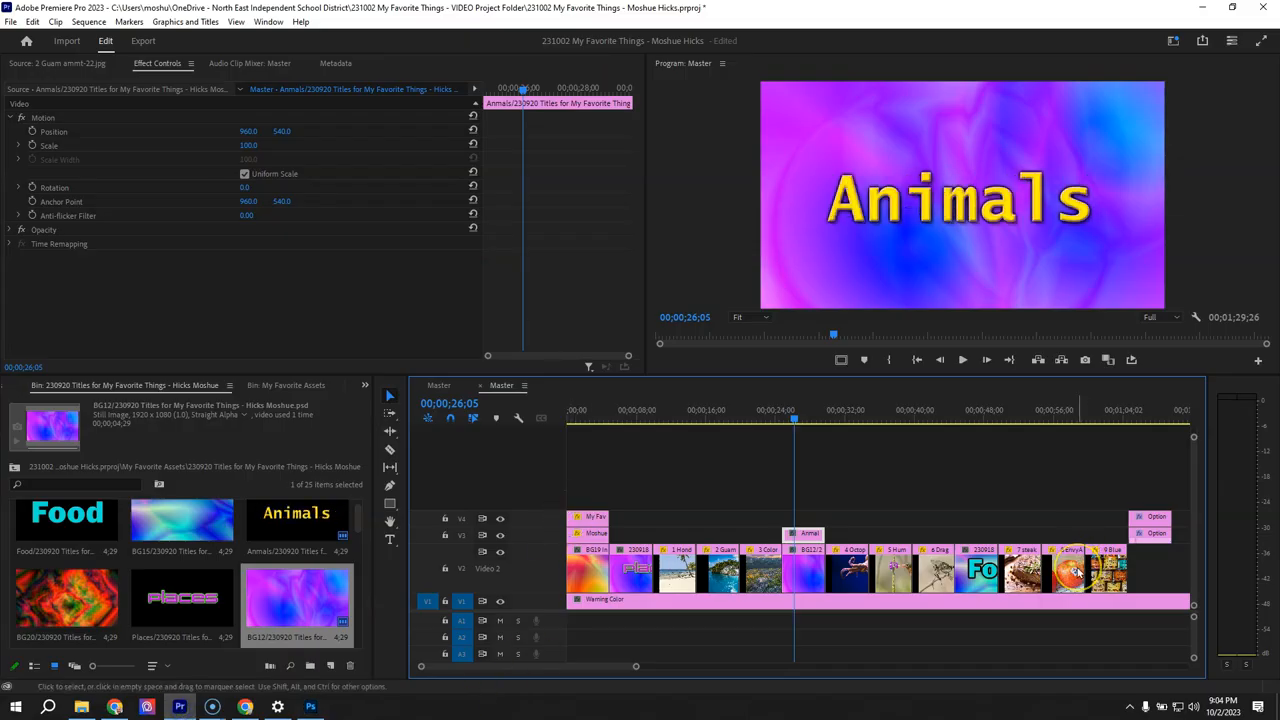
- Check the Places title at 00;00;06;22, overwrite the BG12 clip under the Animals title with BG8, and preview at 00;00;26;12
left_click(625, 416)
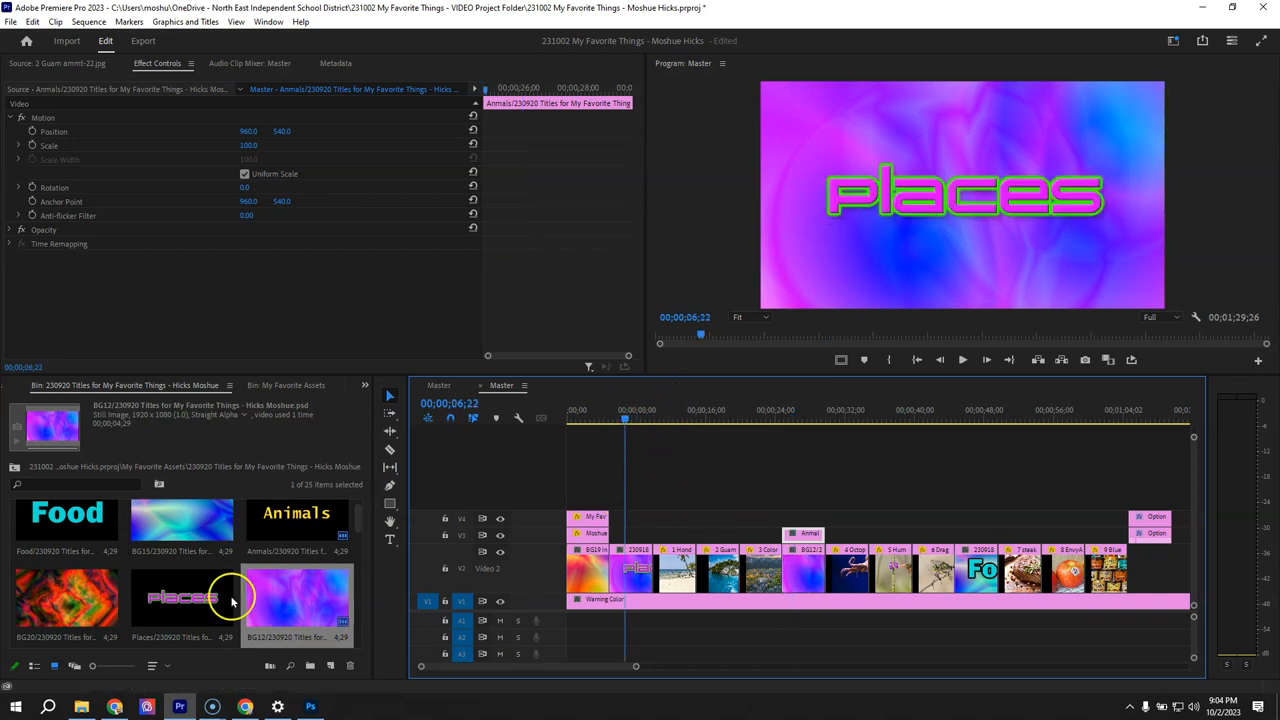
scroll(280, 535, "down", 3)
left_click(284, 598)
left_click_drag(284, 598, 805, 570)
left_click(797, 416)
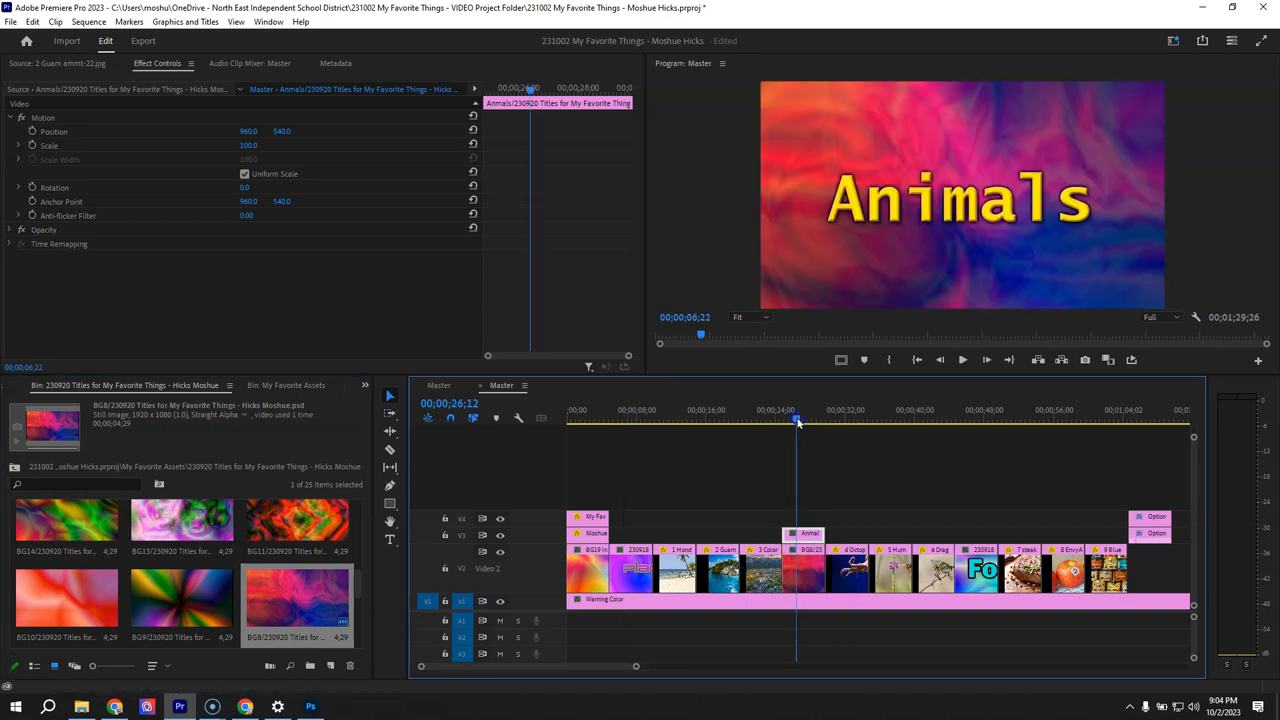